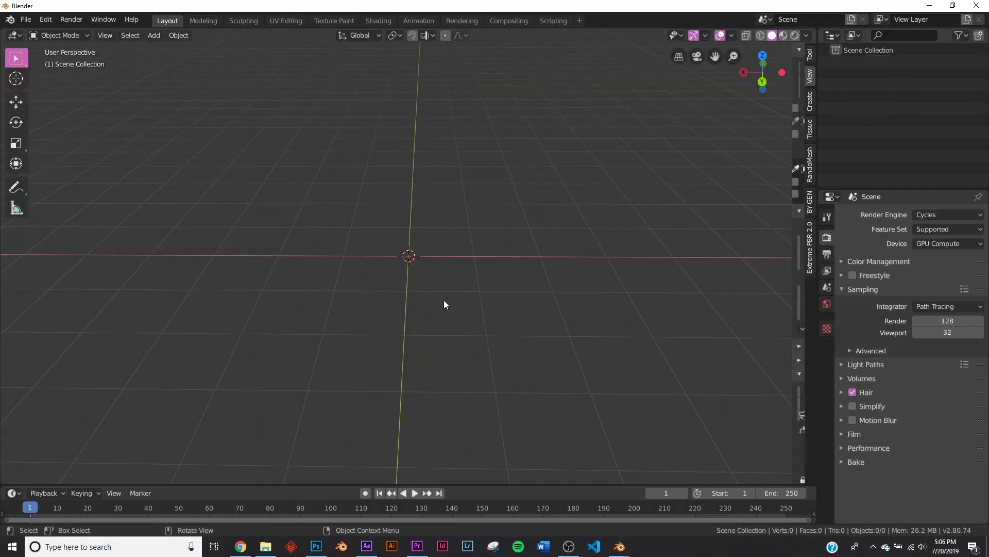
Add a text object at the origin of the empty scene
key(shift+a)
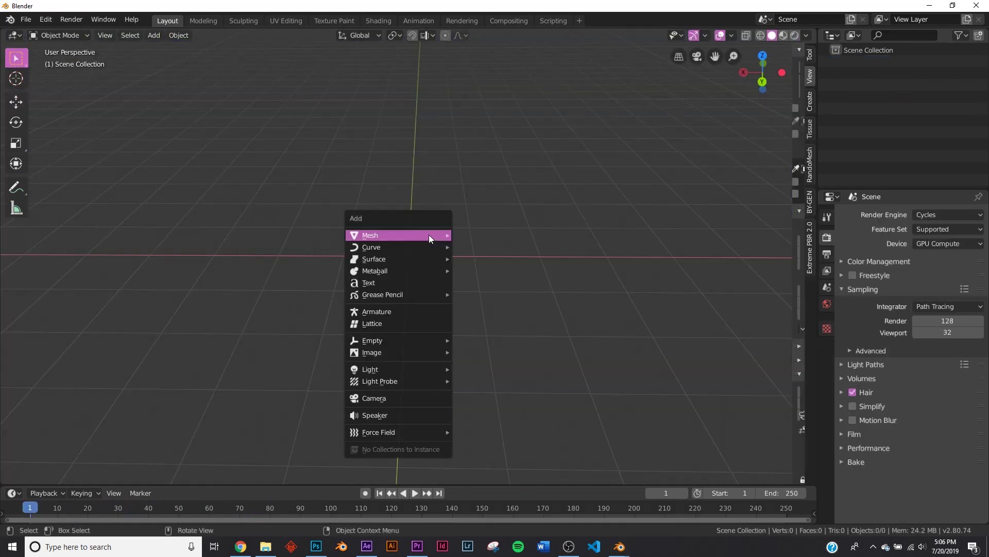
click(389, 283)
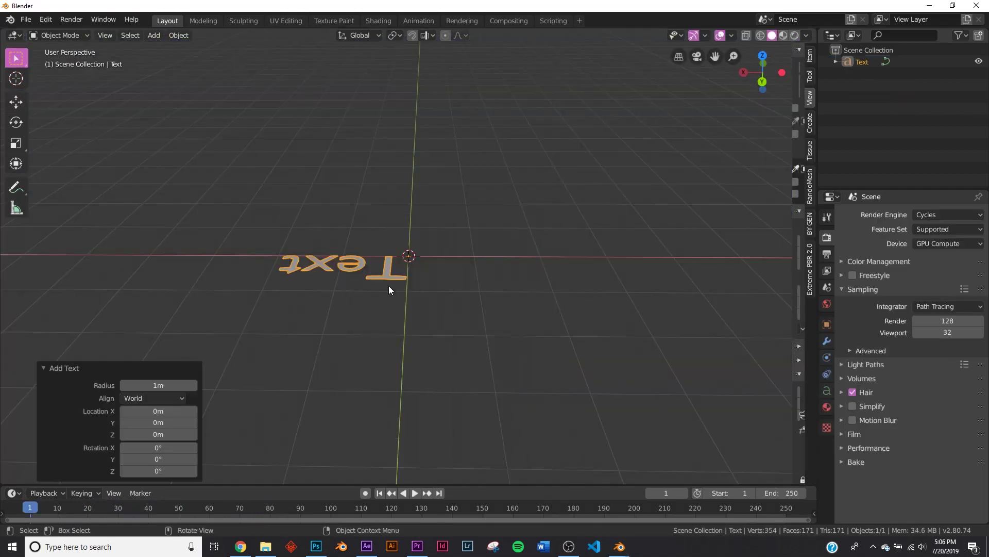
middle_drag(389, 286, 788, 336)
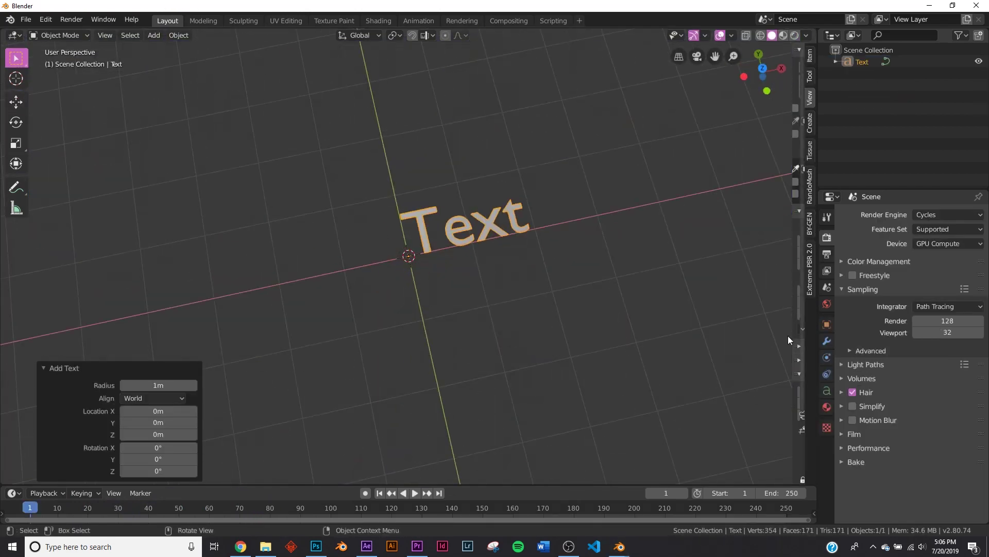
Set both the horizontal and vertical alignment of the text to Center
click(827, 391)
click(914, 401)
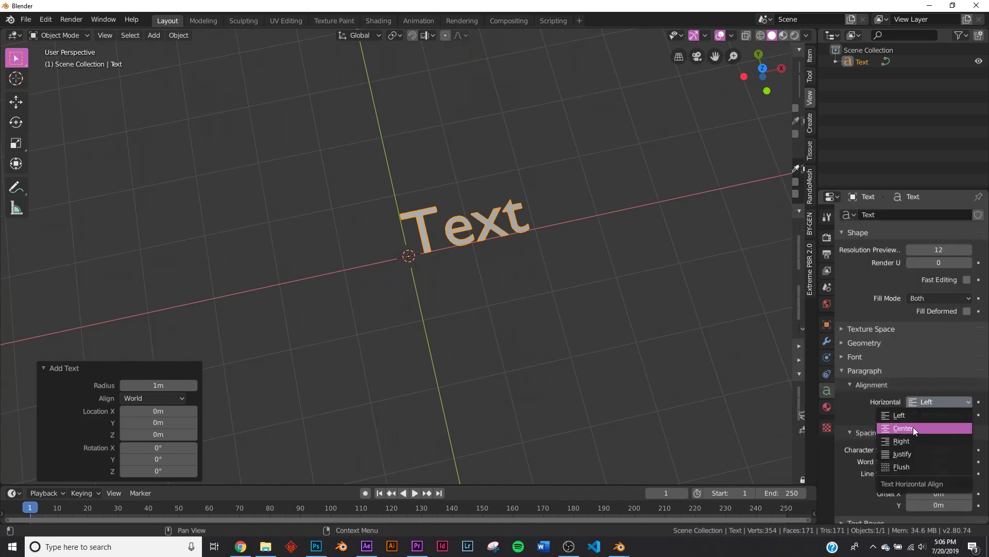
click(913, 427)
click(923, 416)
click(910, 446)
Replace the default wording of the text object with BLEND
middle_drag(562, 367, 467, 314)
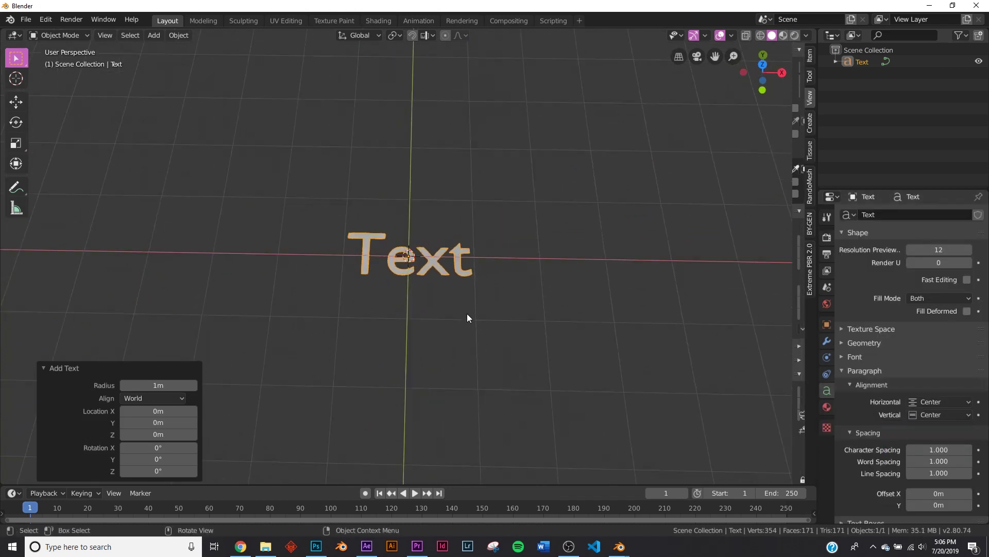
key(Tab)
key(BackSpace)
key(BackSpace)
key(BackSpace)
key(BackSpace)
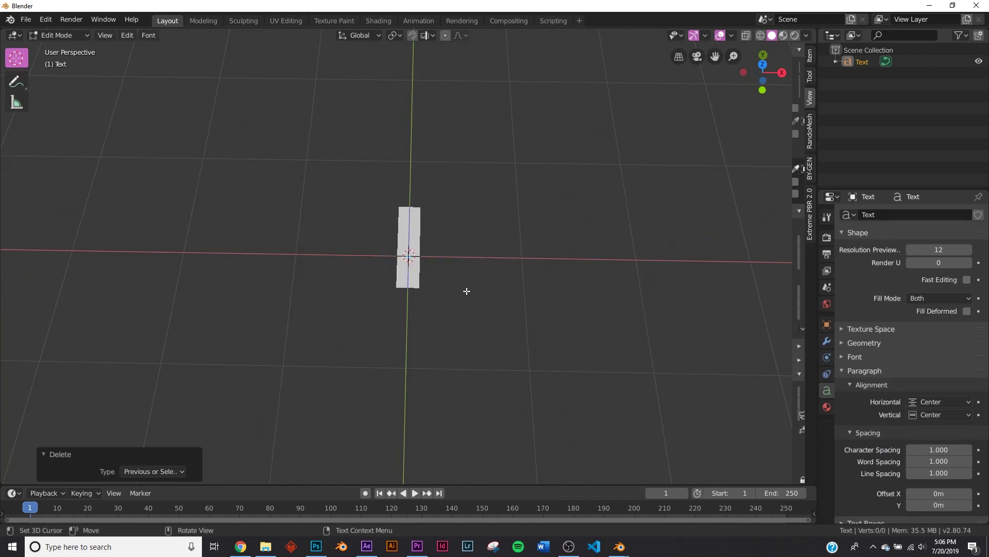
text(BLEND)
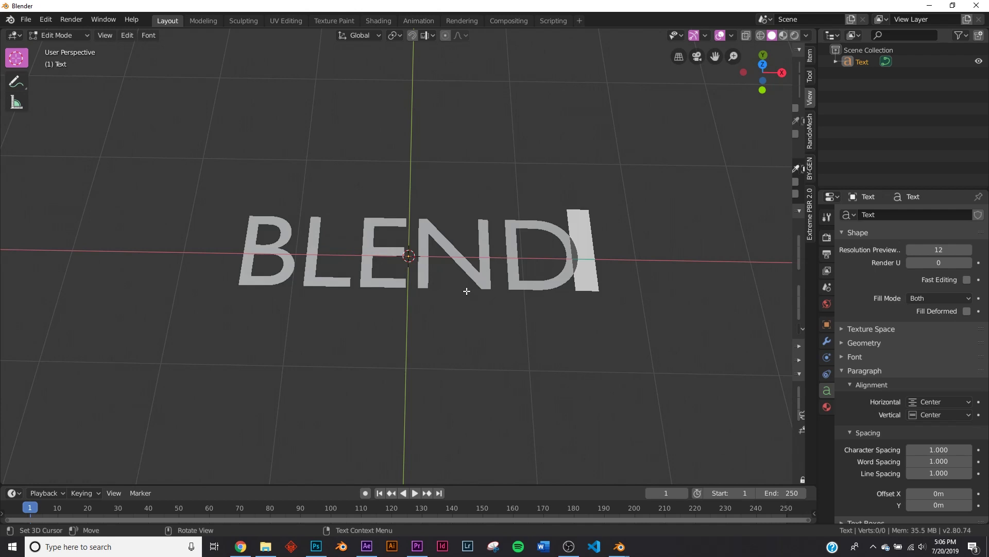
key(Tab)
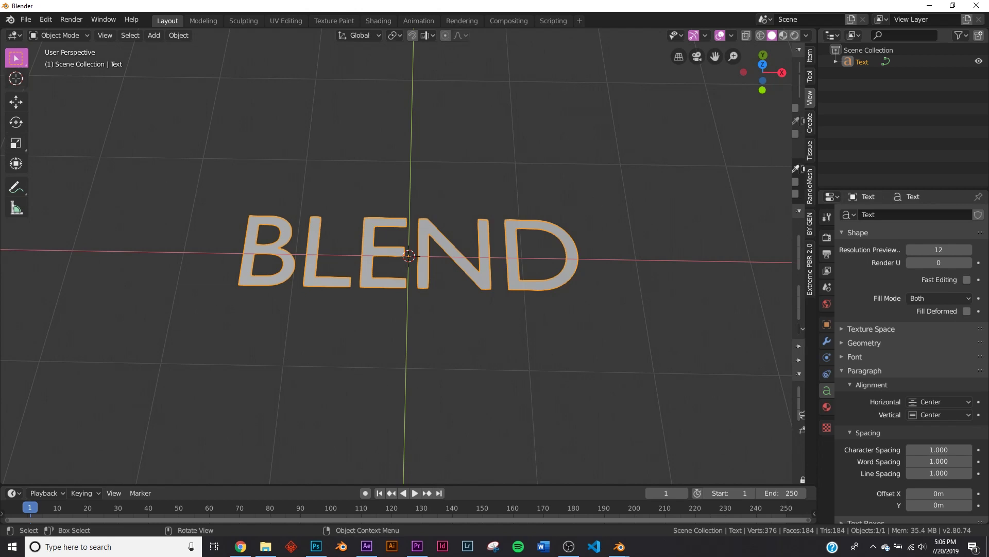
Load RacingSansOne-Regular.ttf from the Animation folder as the text's regular font
middle_drag(544, 327, 498, 297)
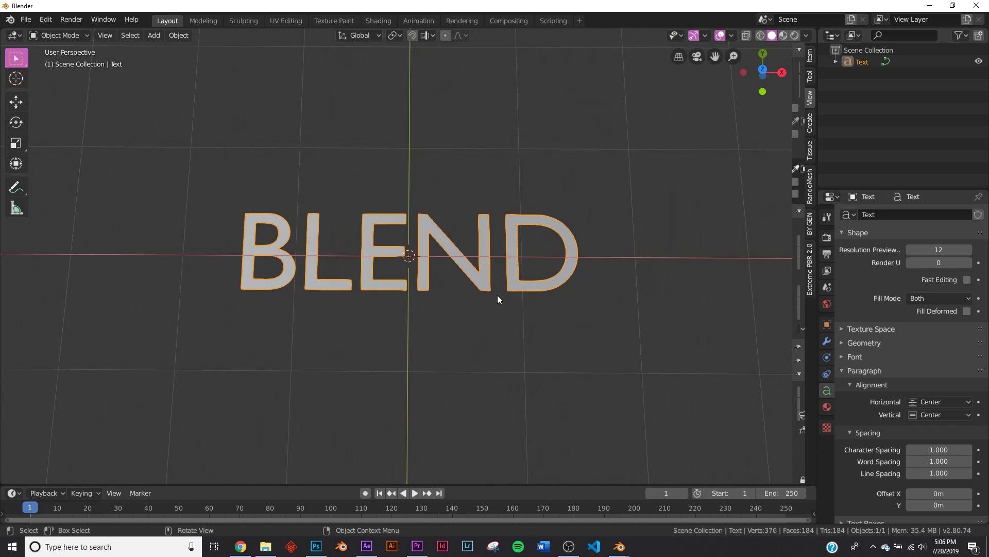
middle_drag(497, 295, 501, 275)
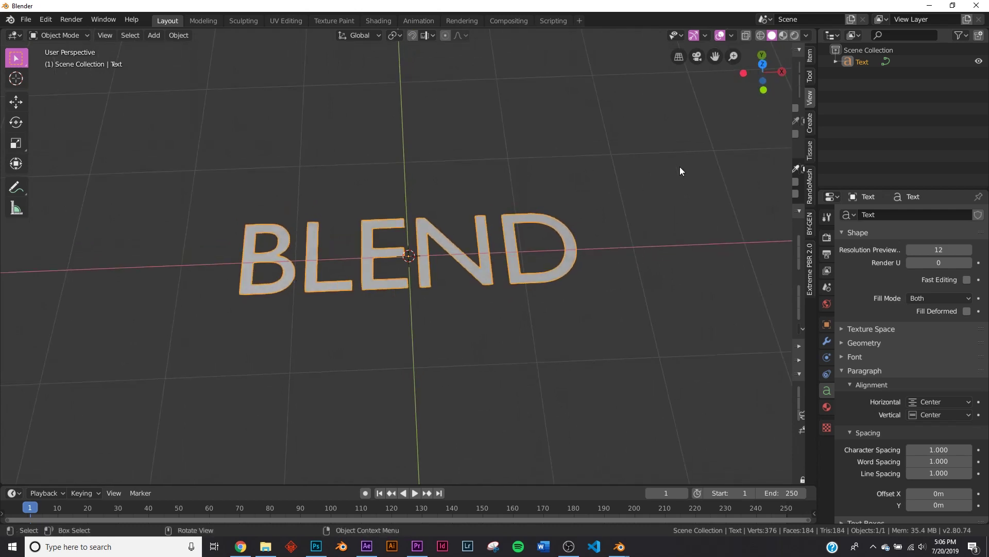
click(867, 334)
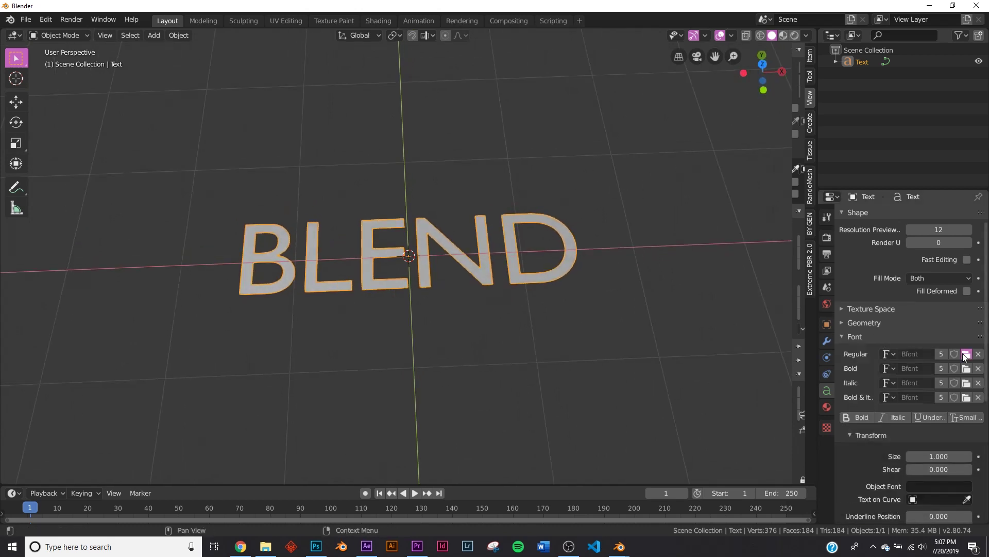
click(966, 354)
click(37, 227)
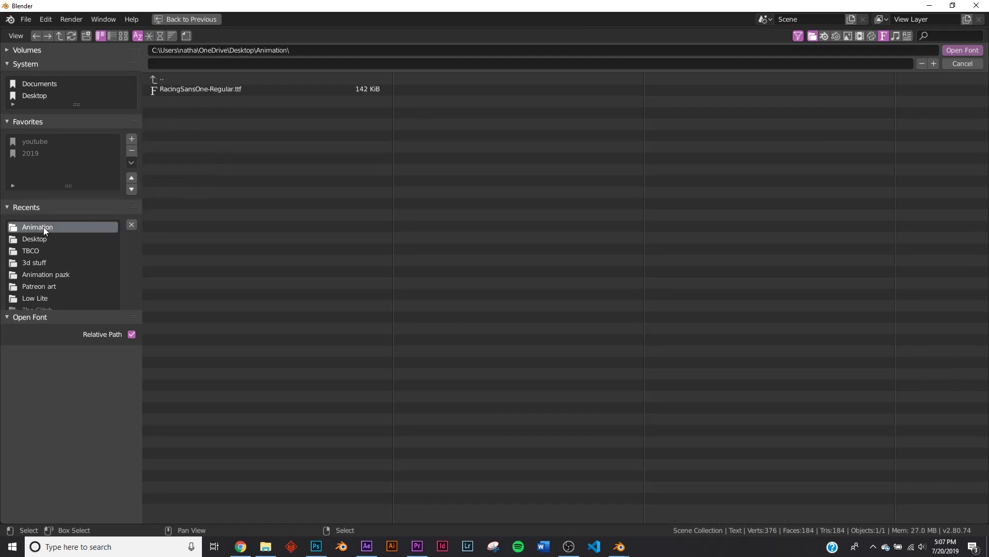
double_click(205, 90)
Look at the BLEND text straight on in the top view
middle_drag(585, 295, 581, 309)
scroll(479, 305, up, 3)
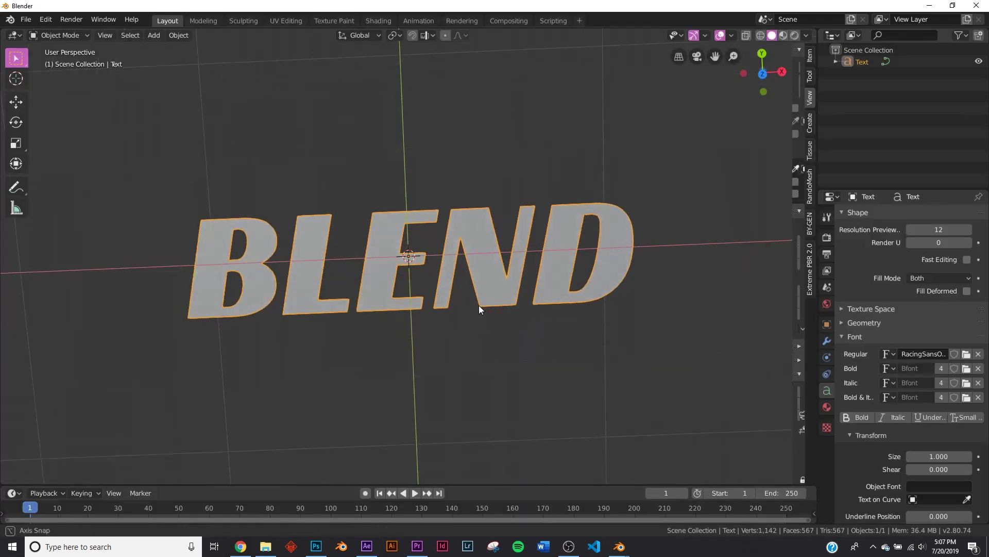
middle_drag(478, 305, 464, 244)
key(grave)
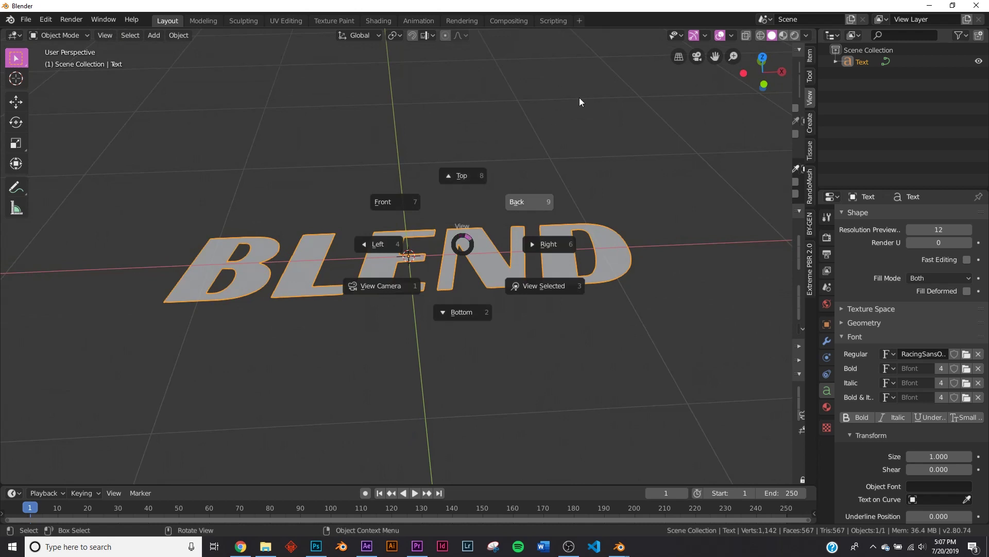
click(453, 176)
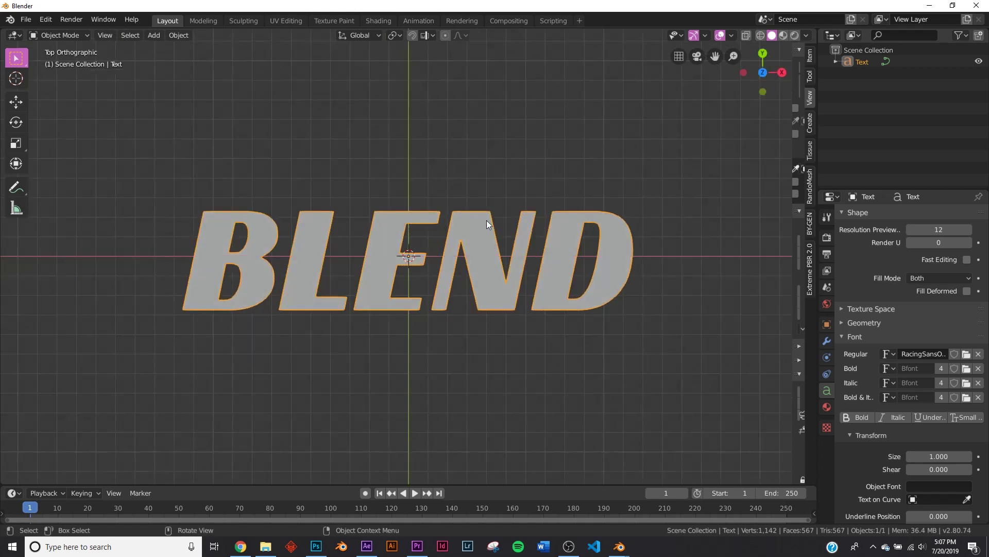
scroll(494, 227, up, 2)
scroll(494, 228, down, 1)
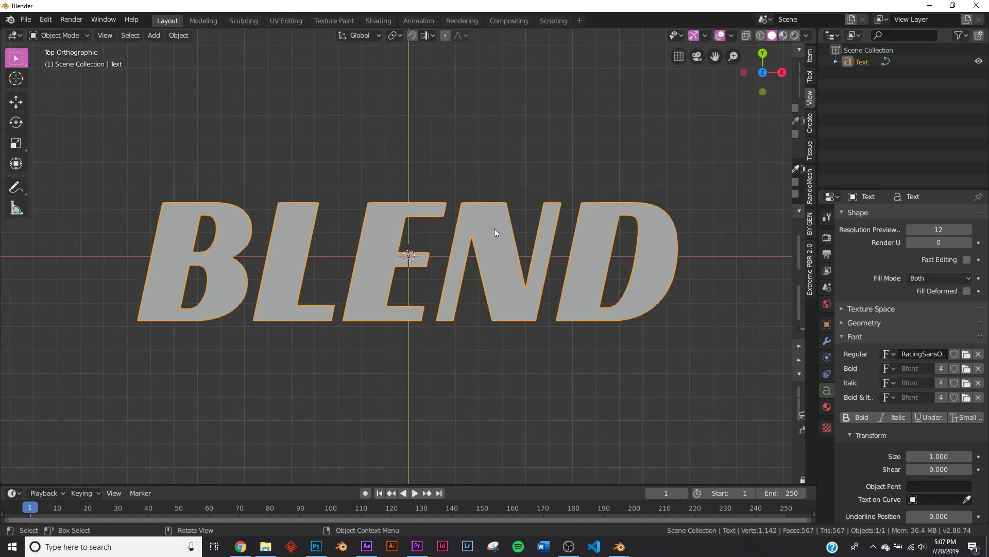
Switch to the Shading workspace and set the render engine to Eevee
click(387, 24)
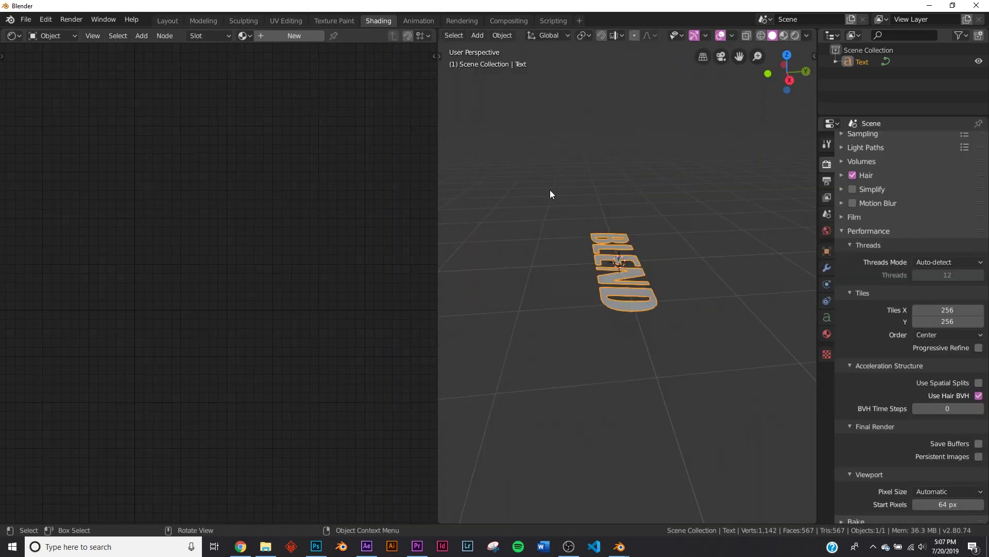
middle_drag(549, 189, 713, 369)
scroll(713, 369, up, 3)
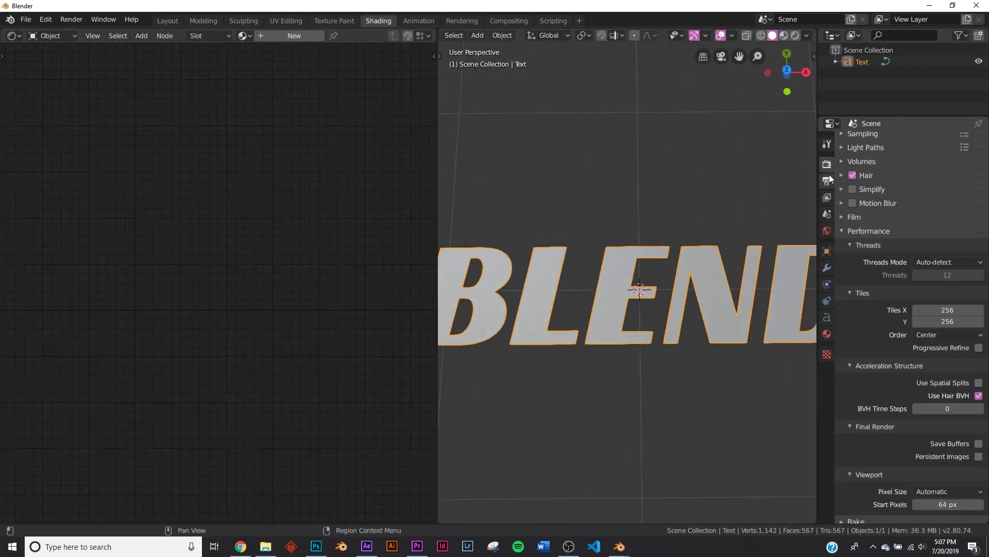
scroll(874, 189, up, 4)
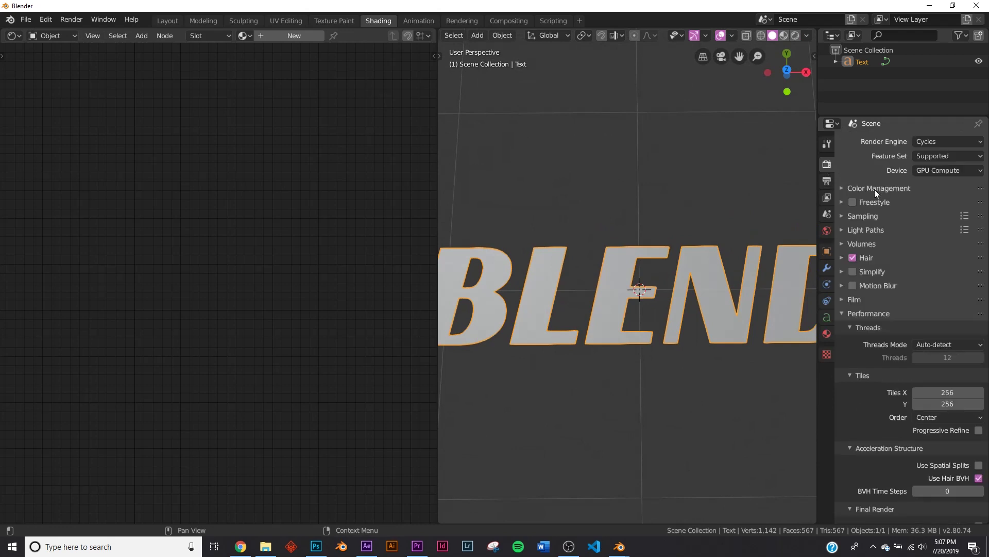
click(960, 142)
click(949, 154)
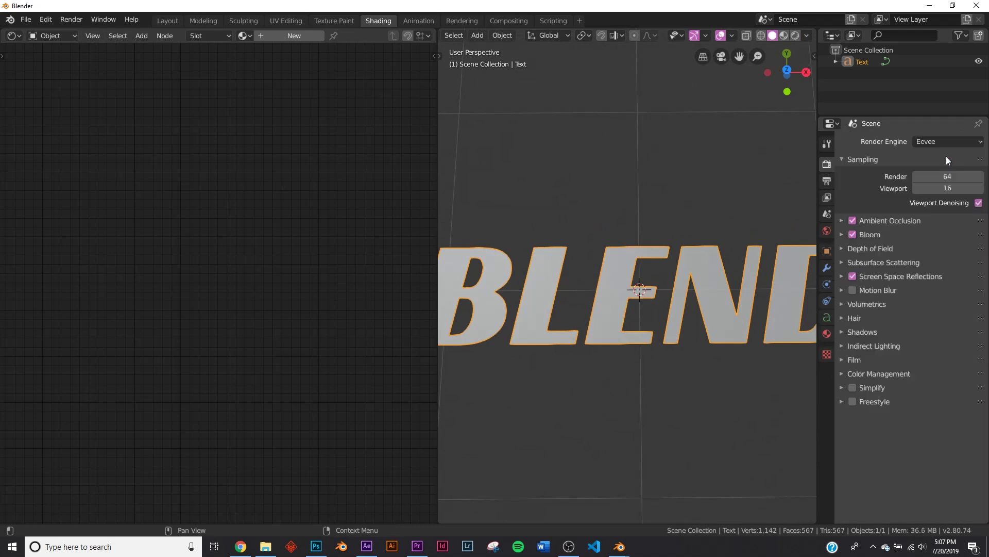
scroll(650, 253, down, 3)
Create a new material for the BLEND text and move its Principled BSDF node away from the Material Output
middle_drag(695, 253, 694, 270)
click(307, 39)
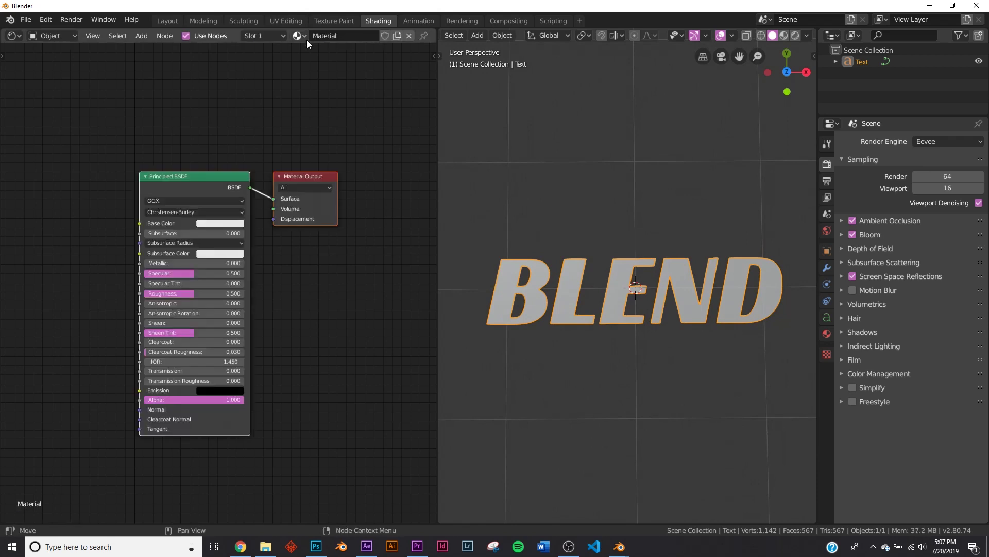
key(Home)
drag(216, 133, 46, 151)
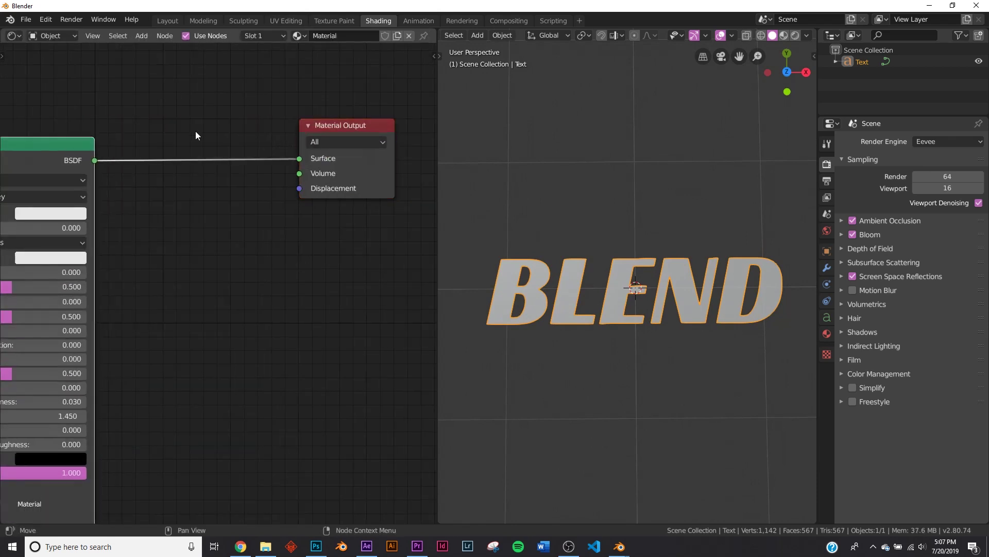
Insert a Mix Shader node between the Principled BSDF and the Material Output
key(shift+a)
text(smix)
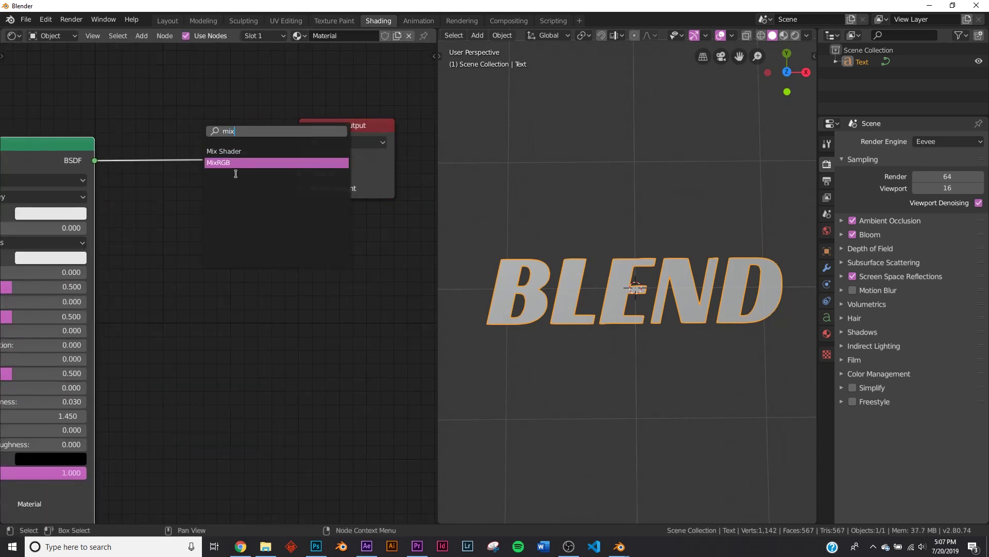
click(236, 164)
click(139, 150)
Add an Emission node below the Mix Shader
key(shift+a)
key(Escape)
key(shift+a)
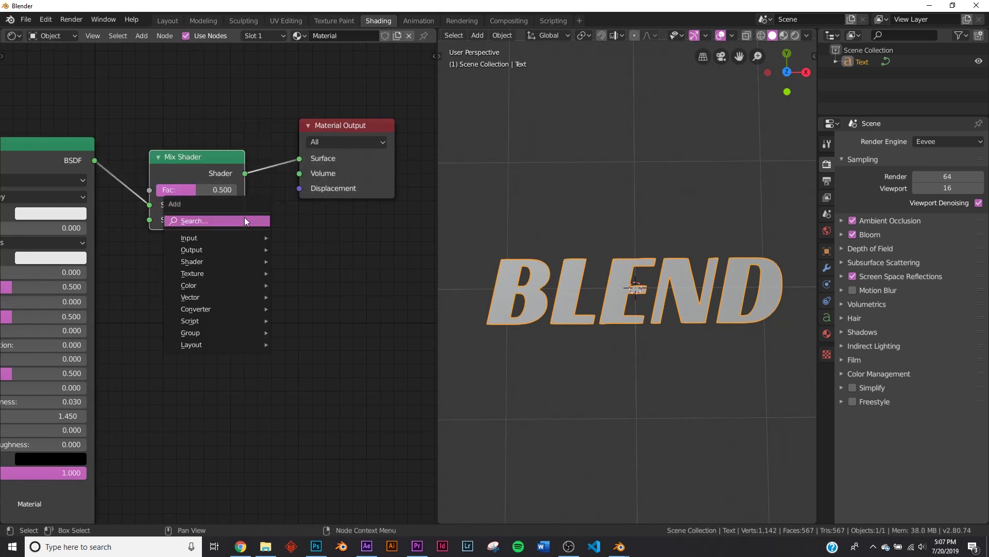
click(242, 217)
text(em)
click(255, 226)
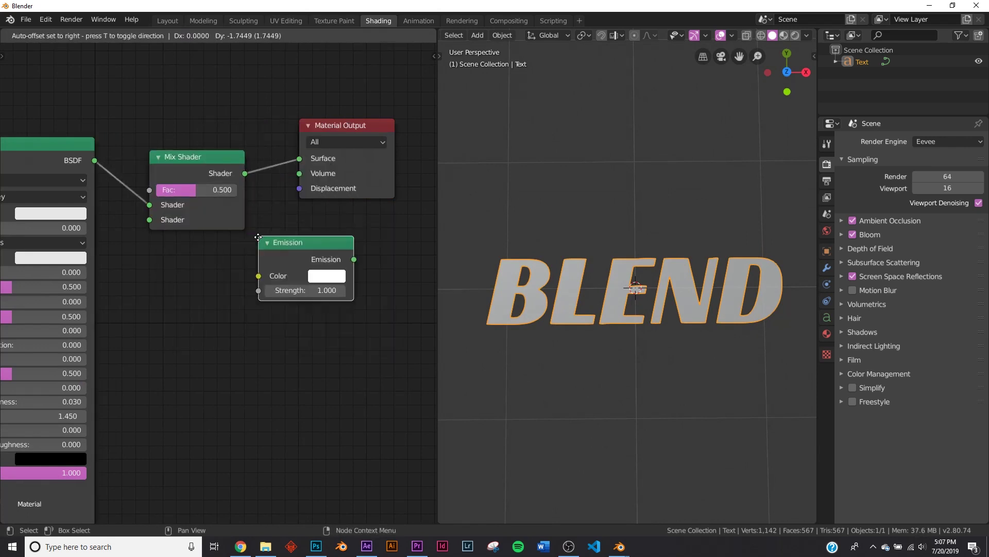
click(254, 323)
Set the Emission node's strength to 30 and its color to a saturated orange with hue about 0.047
click(244, 332)
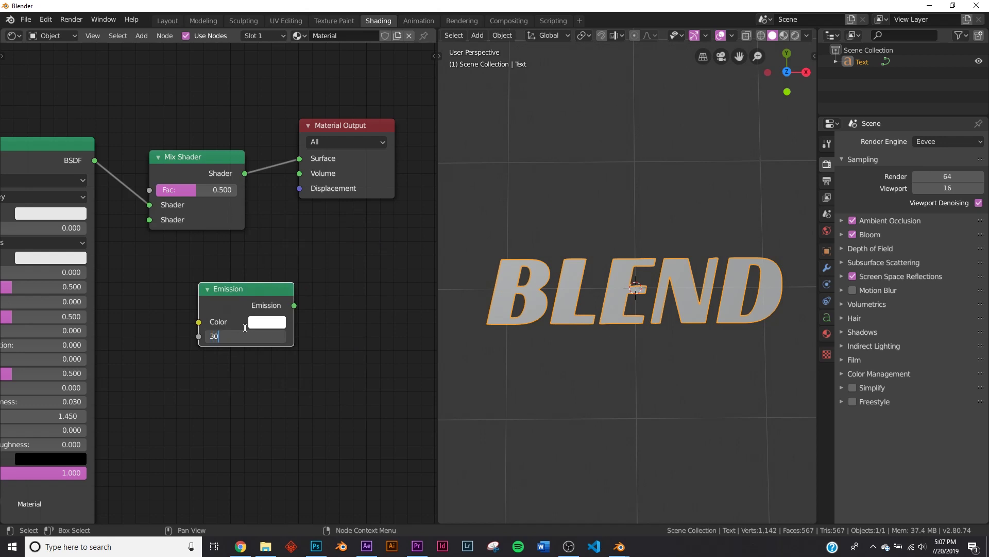
key(Return)
click(268, 322)
drag(280, 221, 292, 225)
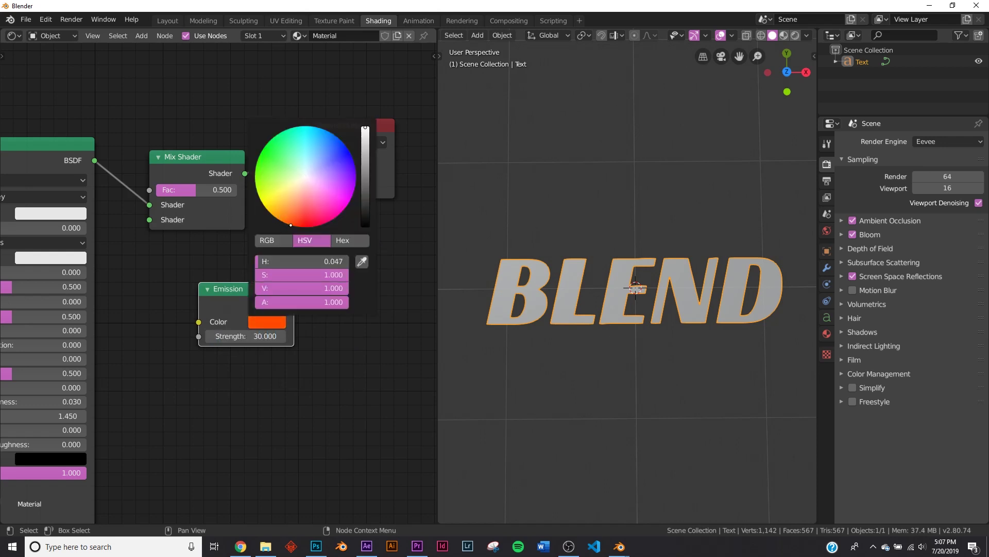
Connect the Emission output to the second shader input of the Mix Shader
scroll(252, 459, down, 6)
scroll(251, 456, up, 1)
middle_drag(223, 397, 265, 336)
drag(263, 213, 231, 112)
Add a ColorRamp node above the Principled BSDF and connect its Color output to the Mix Shader's Fac input
scroll(222, 121, up, 2)
middle_drag(193, 179, 215, 463)
key(shift+a)
click(217, 159)
text(col)
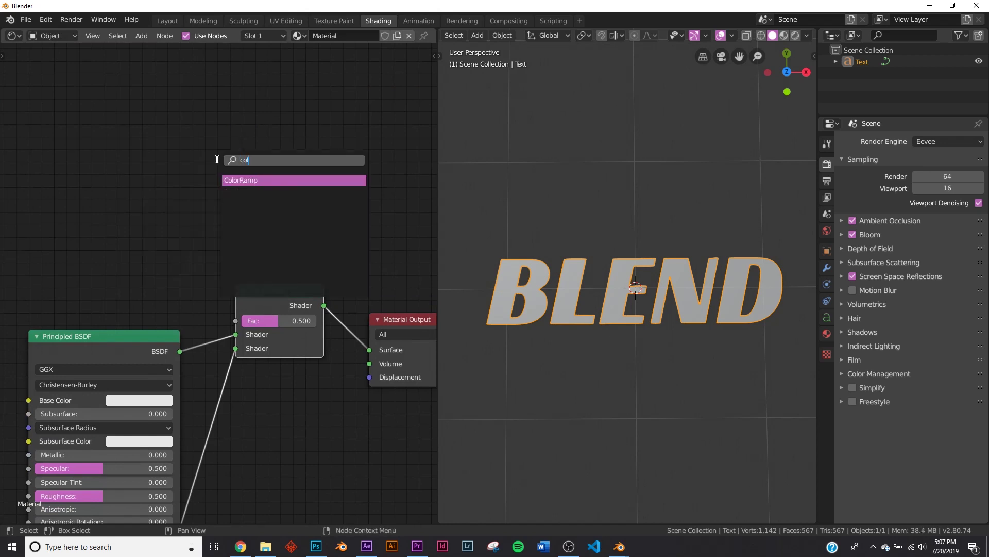
click(243, 179)
click(35, 176)
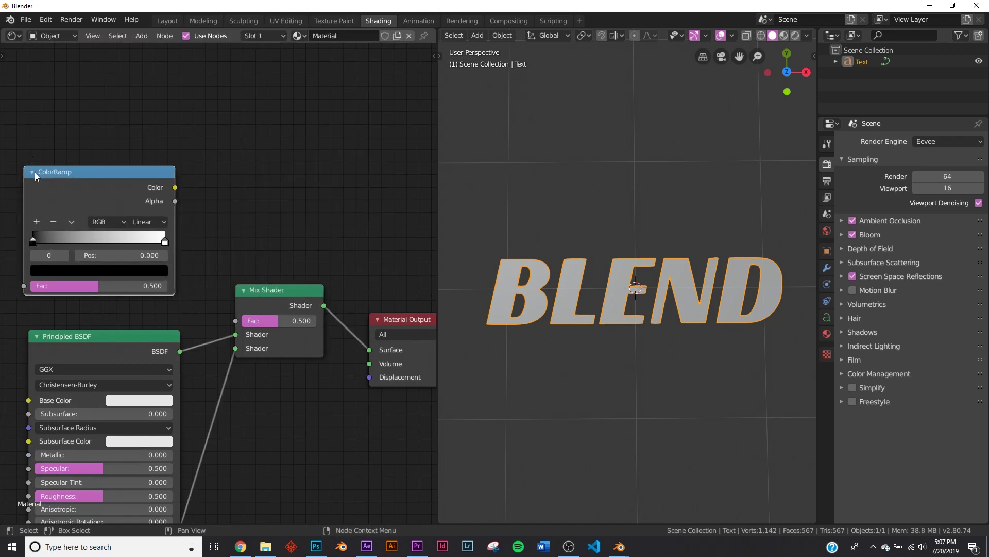
middle_drag(219, 378, 292, 308)
drag(248, 118, 308, 250)
Replace the Principled BSDF with a Transparent BSDF feeding the Mix Shader's first shader input, and move the Emission node directly beneath it
click(161, 269)
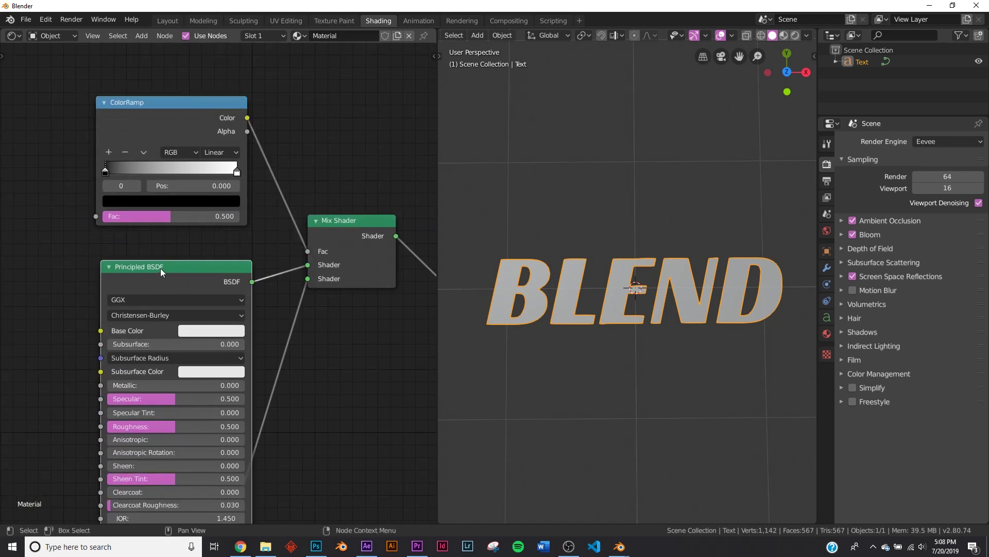
key(x)
key(shift+a)
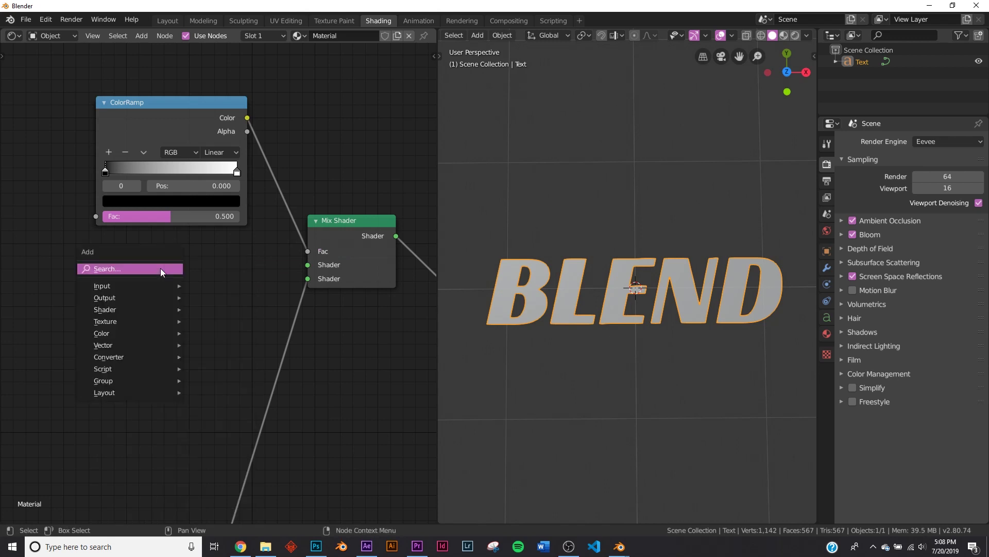
click(160, 268)
text(tra)
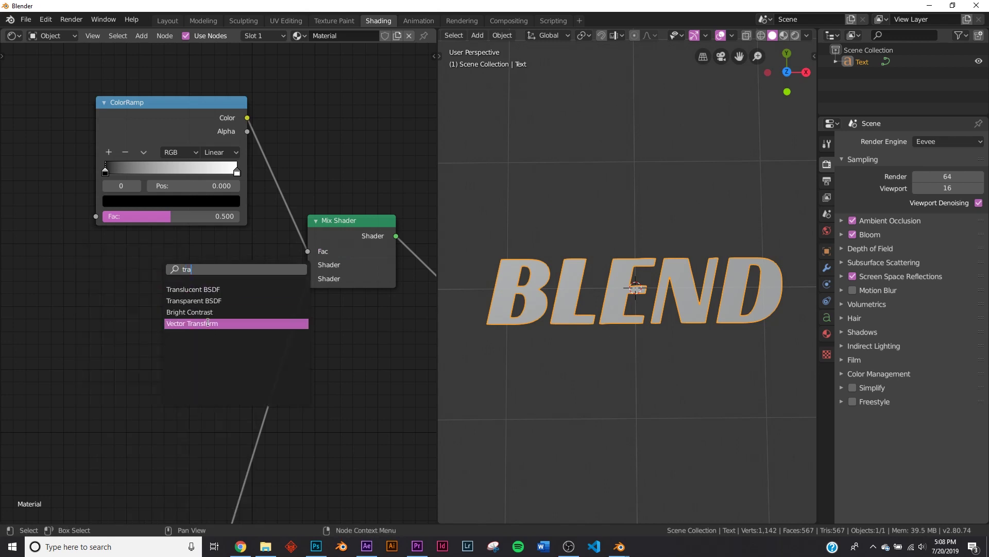
click(235, 301)
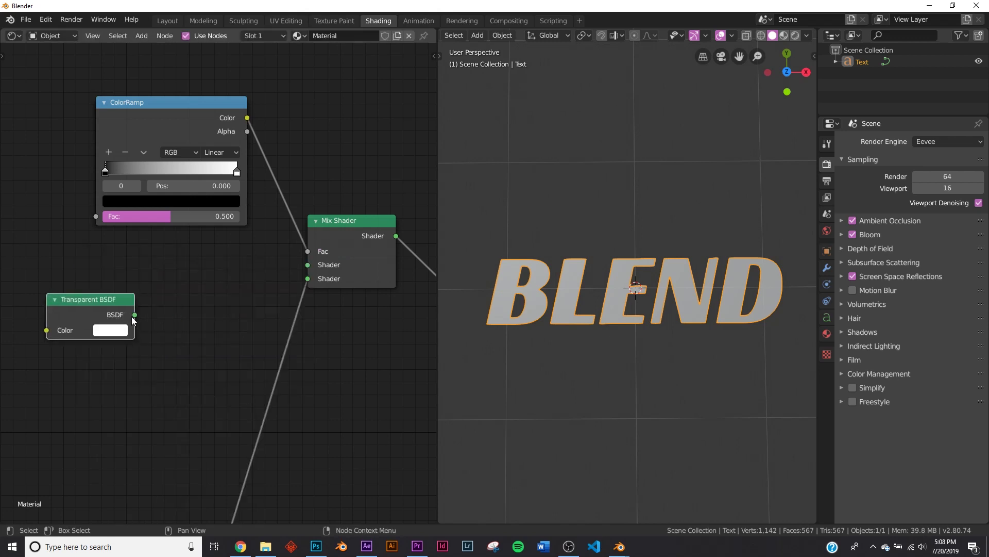
drag(134, 314, 306, 266)
scroll(263, 357, down, 2)
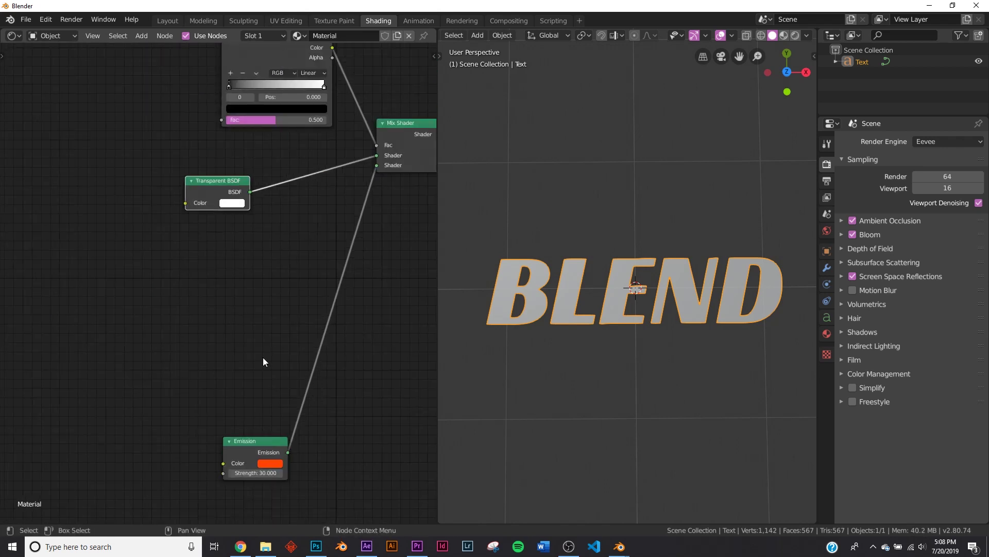
drag(246, 432, 208, 227)
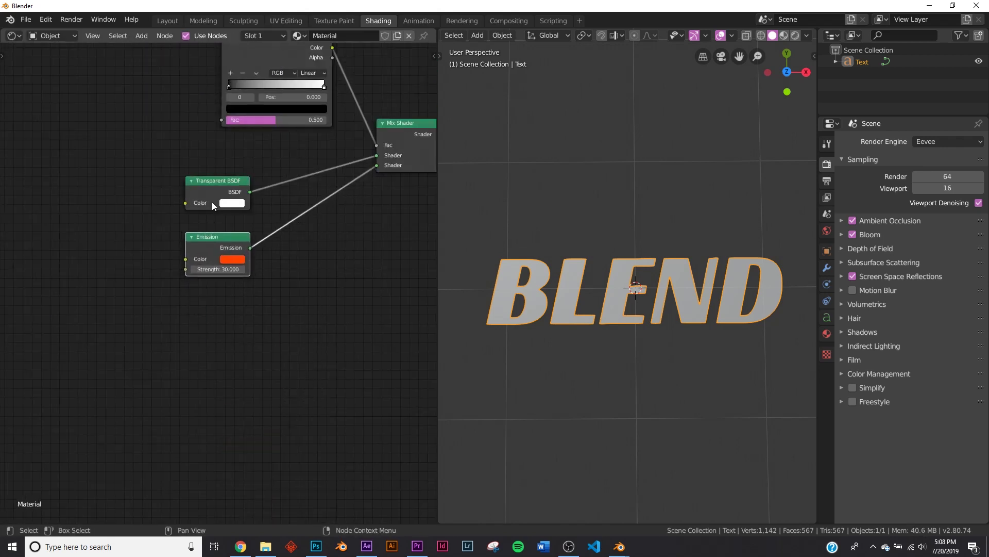
Reposition the Transparent BSDF node above the Emission node and switch the viewport to rendered shading
drag(208, 180, 220, 177)
middle_drag(230, 217, 280, 394)
middle_drag(283, 280, 208, 243)
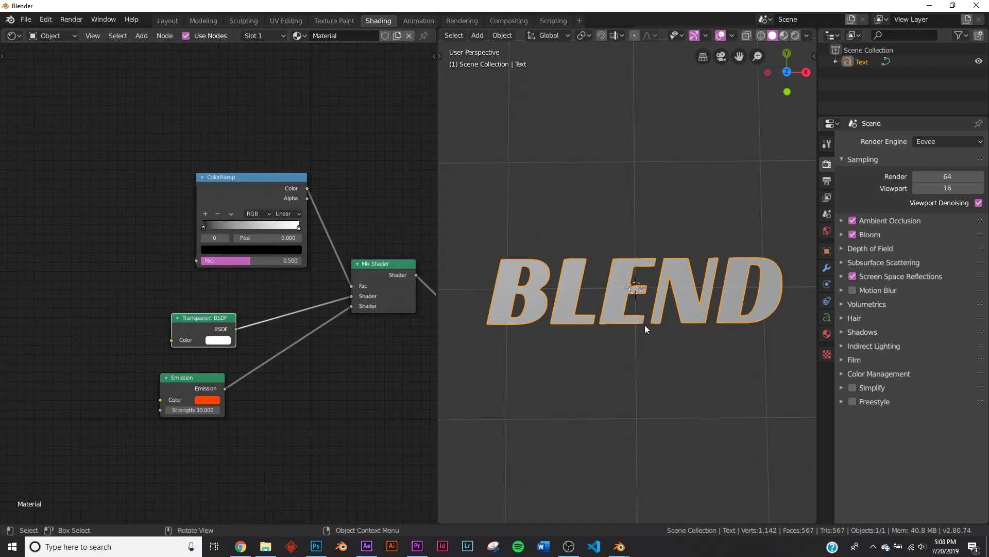
key(z)
click(633, 409)
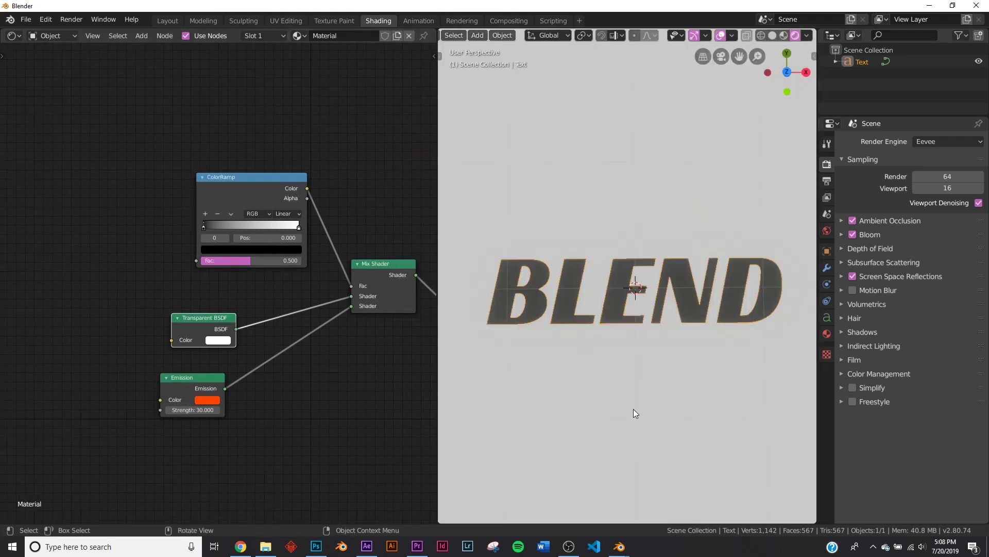
mouse_move(654, 369)
middle_down()
mouse_move(645, 329)
mouse_move(659, 391)
middle_up()
Add a Wave Texture node beside the ColorRamp and connect its Color output to the ColorRamp's Fac input
scroll(657, 379, up, 1)
drag(249, 183, 244, 200)
middle_drag(163, 246, 252, 191)
scroll(246, 208, up, 4)
key(shift+a)
click(203, 155)
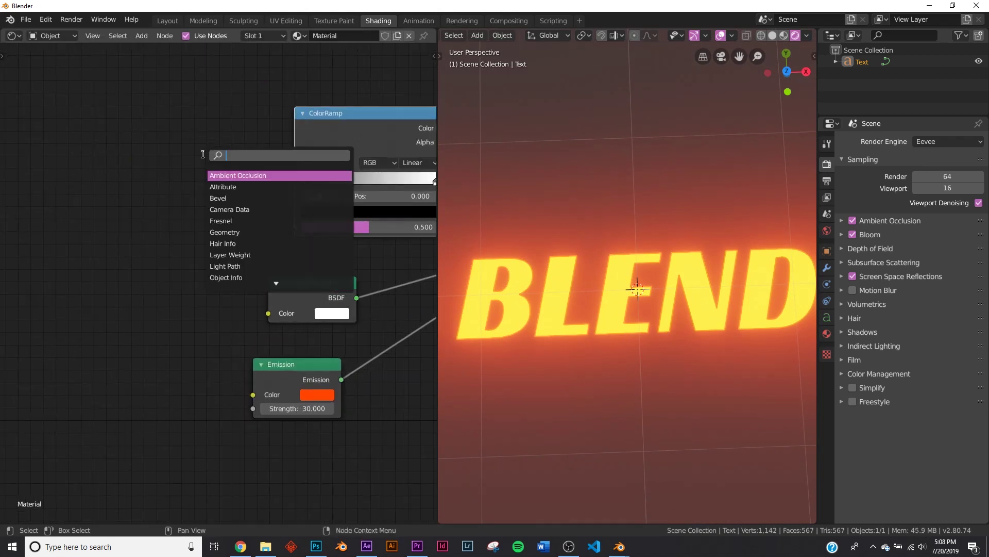
text(wav)
key(Return)
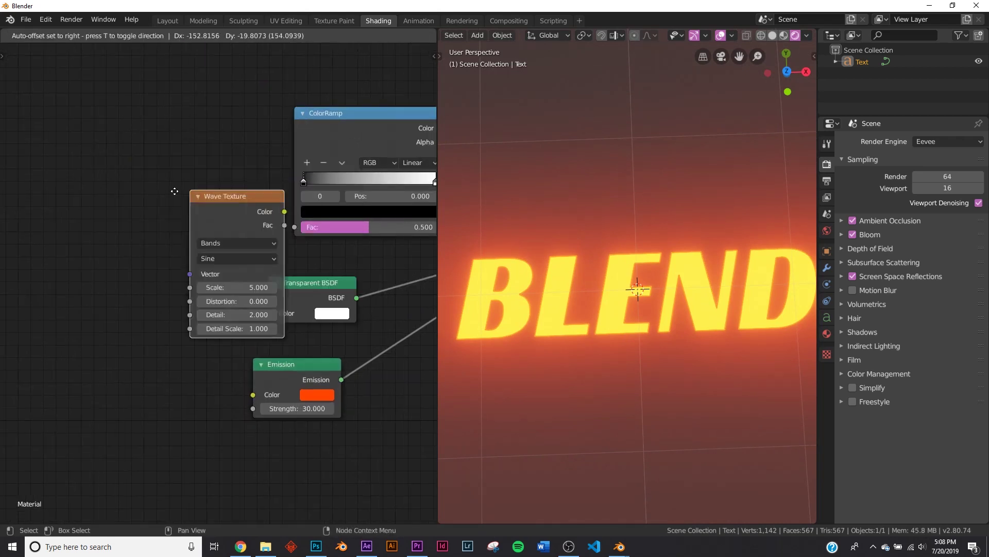
click(117, 177)
drag(211, 201, 300, 227)
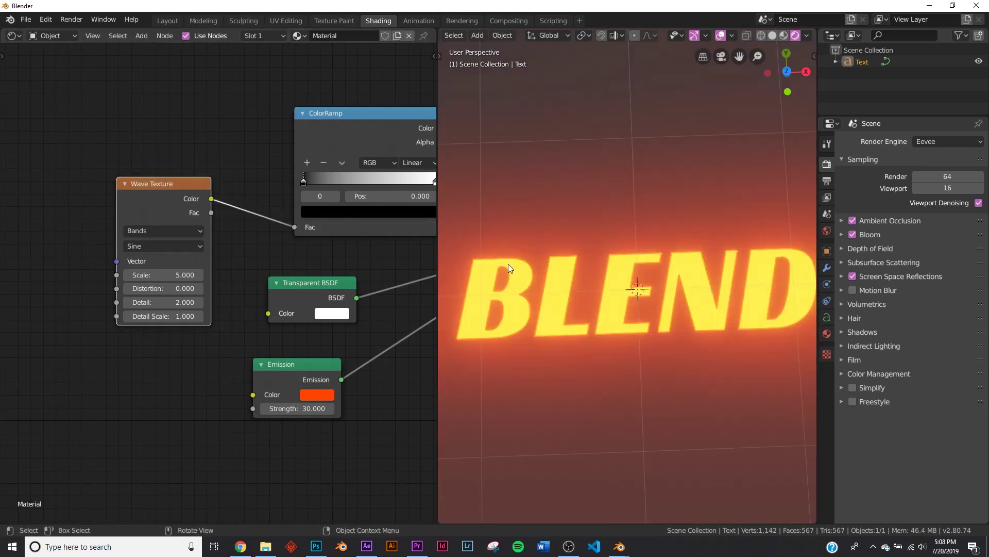
Move the ColorRamp's black stop to roughly the middle of the gradient
middle_drag(398, 209, 333, 214)
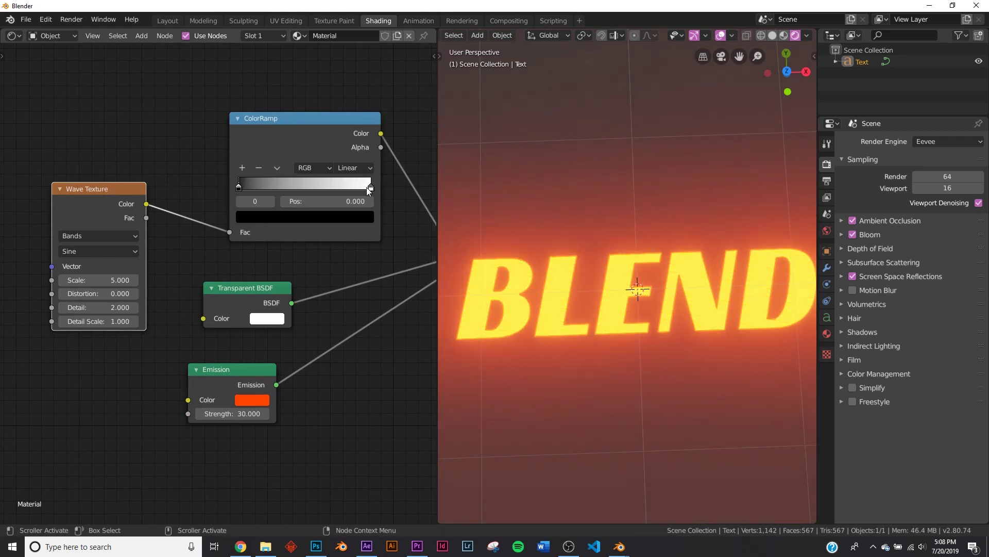
click(368, 187)
drag(240, 188, 299, 188)
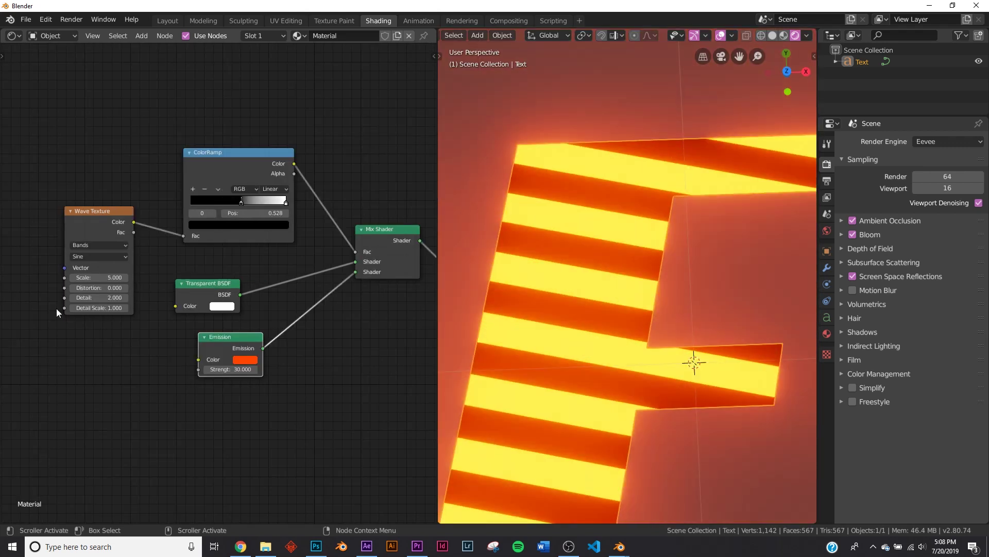
Add a Texture Coordinate node well ahead of the Wave Texture, leaving room for another node between them
middle_drag(58, 313, 266, 267)
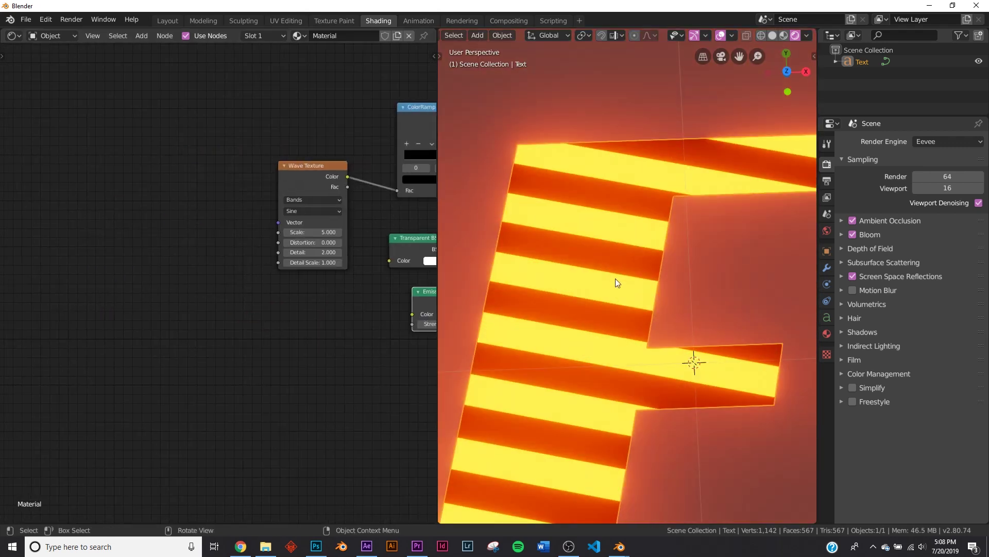
scroll(621, 304, down, 8)
scroll(221, 193, up, 3)
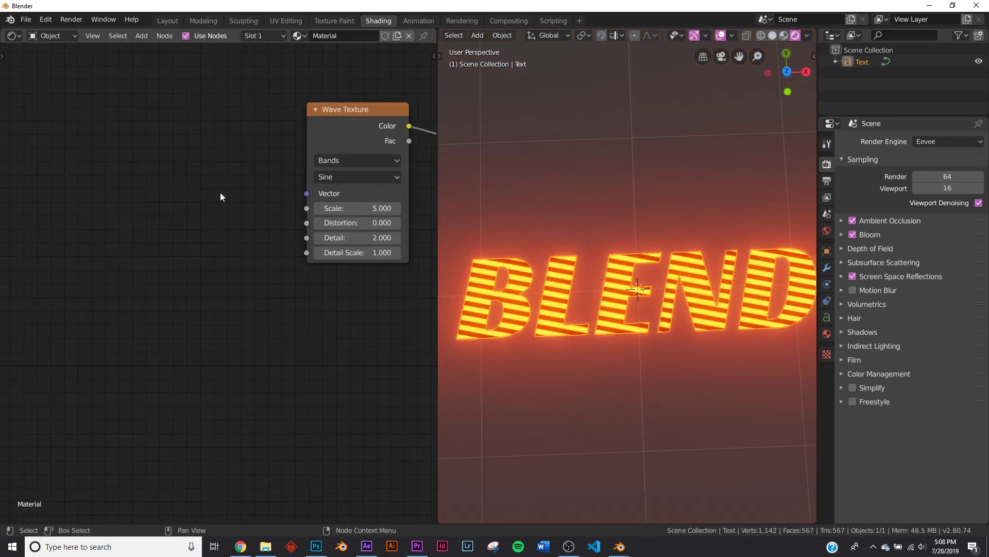
key(shift+a)
click(219, 189)
text(tex)
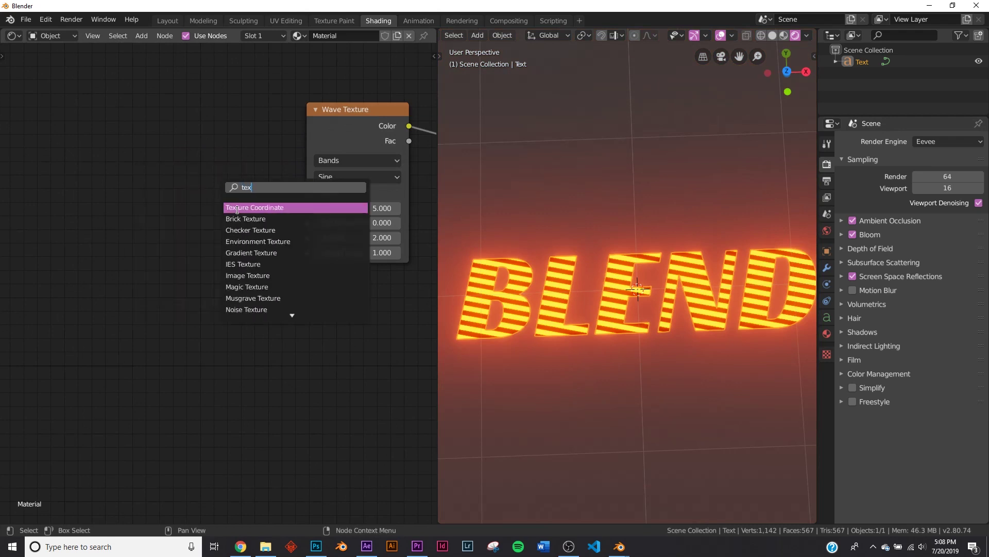
click(237, 208)
click(12, 174)
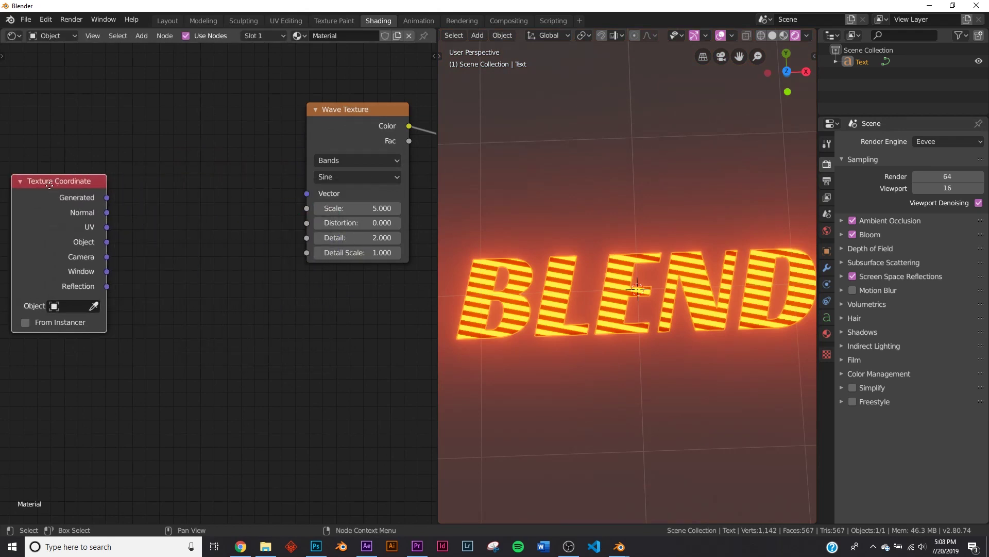
drag(50, 185, 27, 191)
Add a Mapping node before the Wave Texture and connect its Vector output to the Wave Texture's Vector input
key(shift+a)
click(196, 149)
text(map)
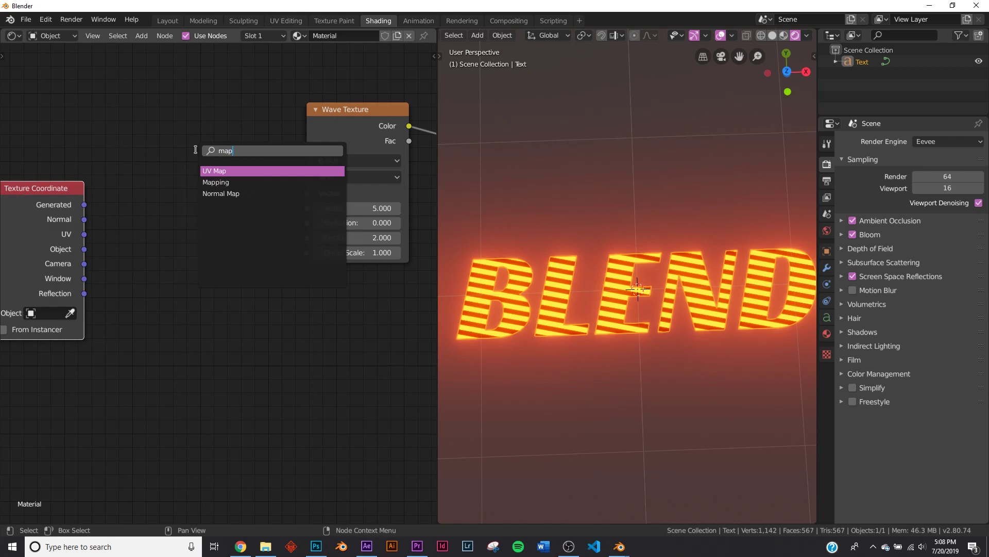
click(216, 182)
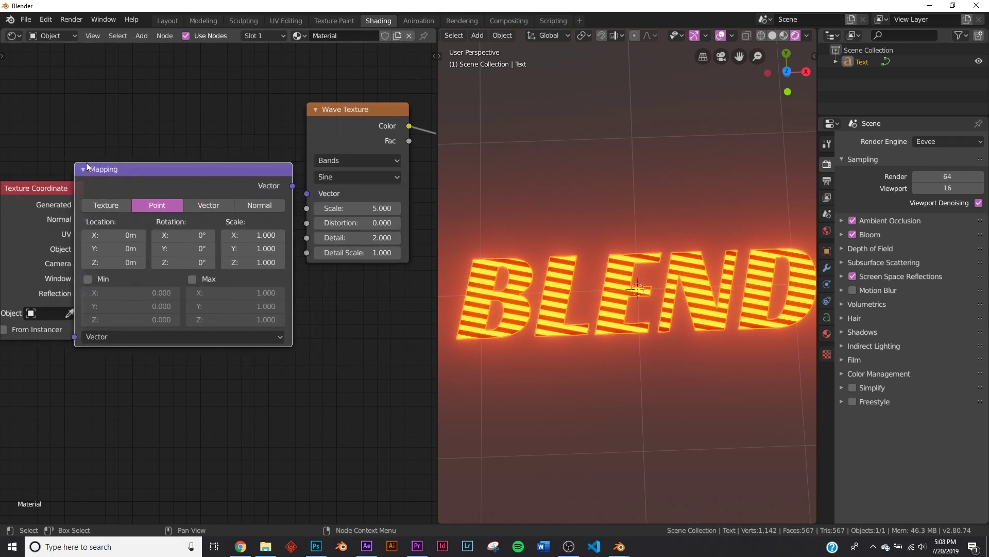
drag(293, 186, 310, 194)
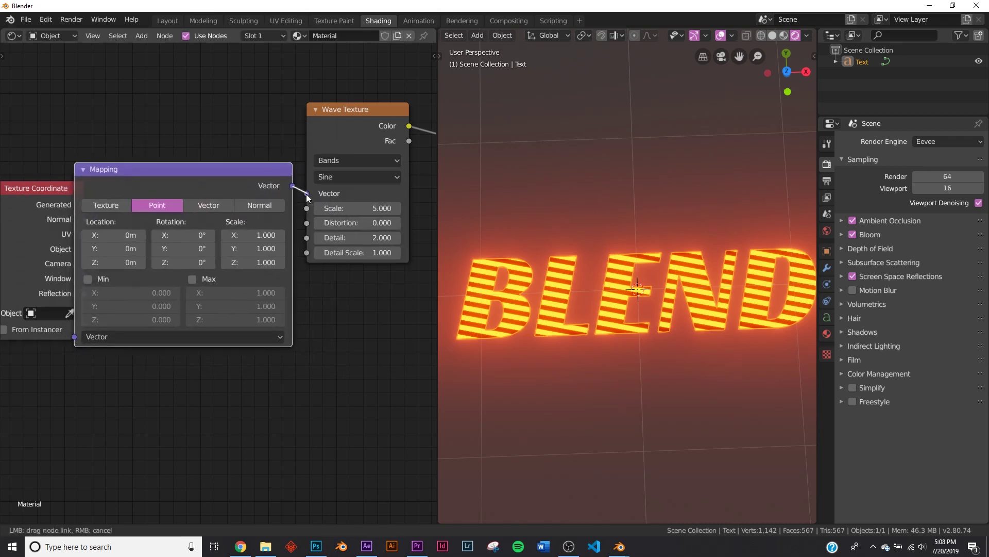
drag(234, 167, 209, 170)
drag(268, 189, 310, 196)
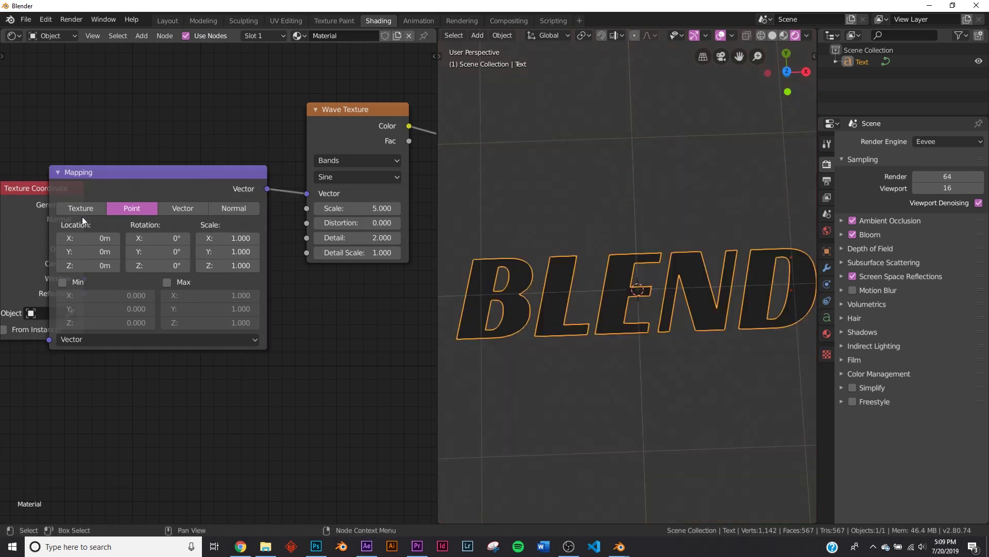
Move the Texture Coordinate node clear of the Mapping node and connect its Object output to the Mapping node's Vector input
middle_drag(71, 219, 198, 203)
drag(136, 171, 69, 178)
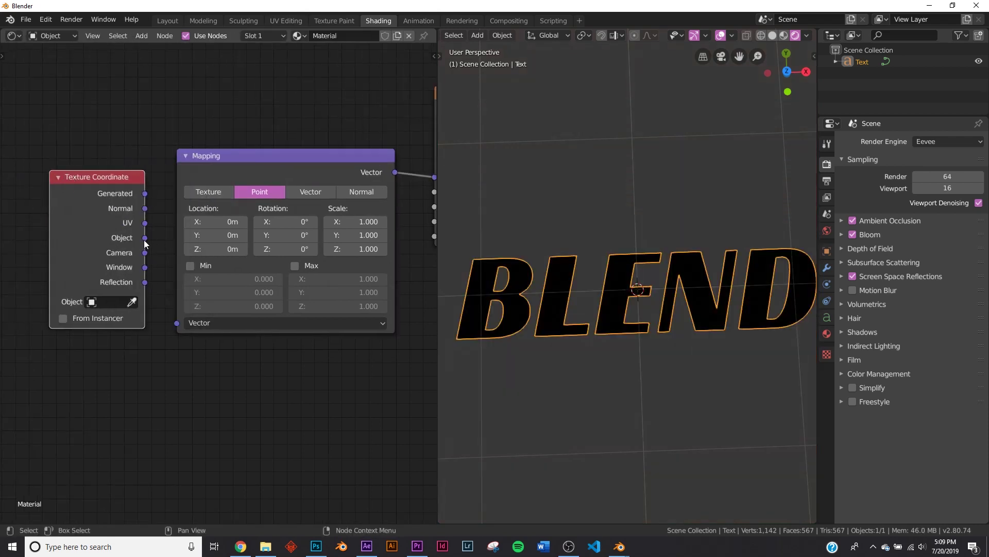
drag(144, 240, 177, 319)
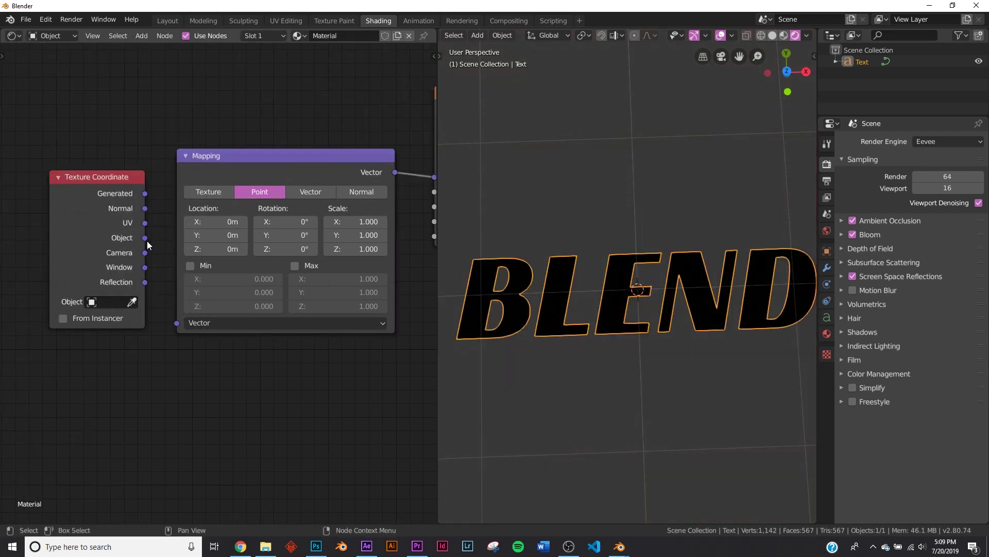
drag(148, 243, 184, 324)
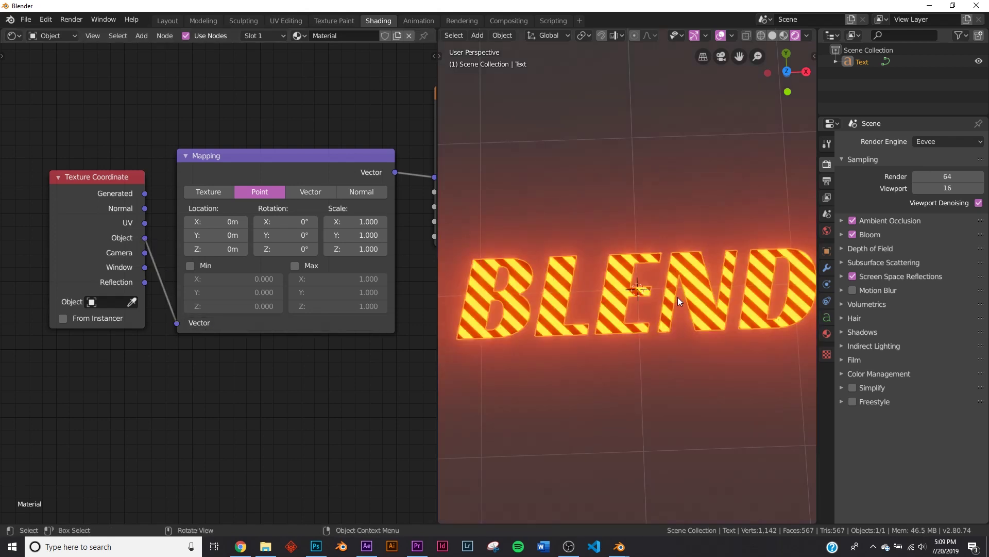
Set the Mapping node's Z rotation to -45° and deselect the text object
middle_drag(678, 297, 585, 295)
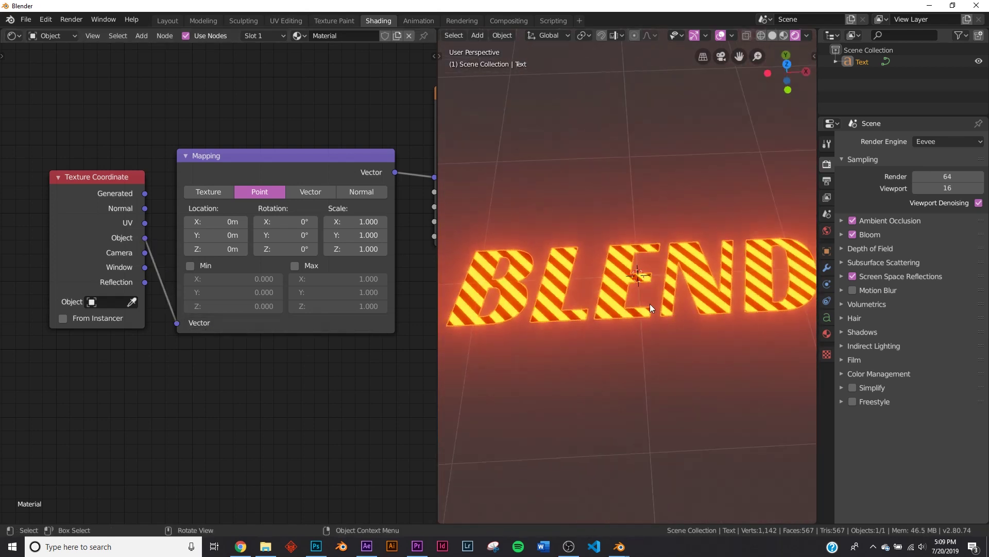
click(281, 248)
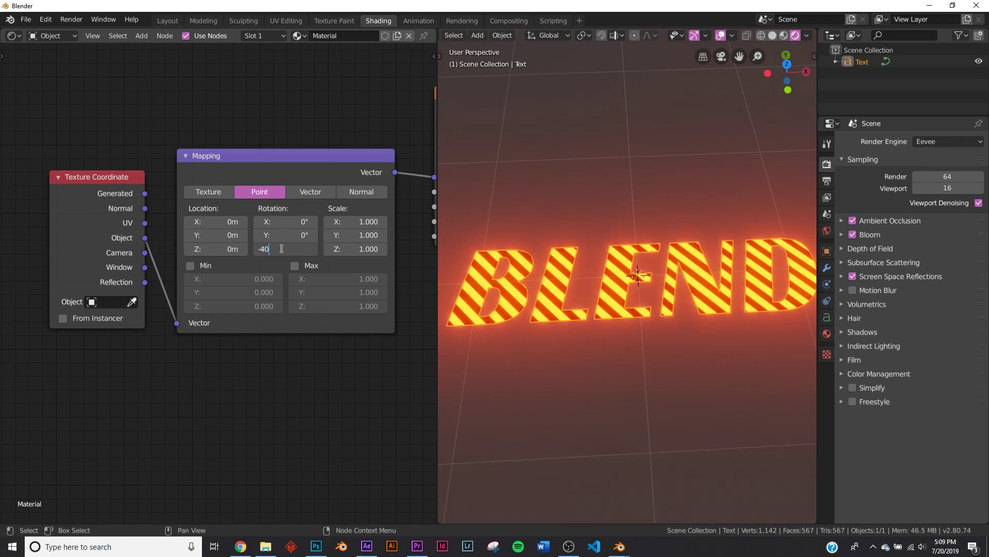
key(Return)
middle_drag(639, 345, 648, 352)
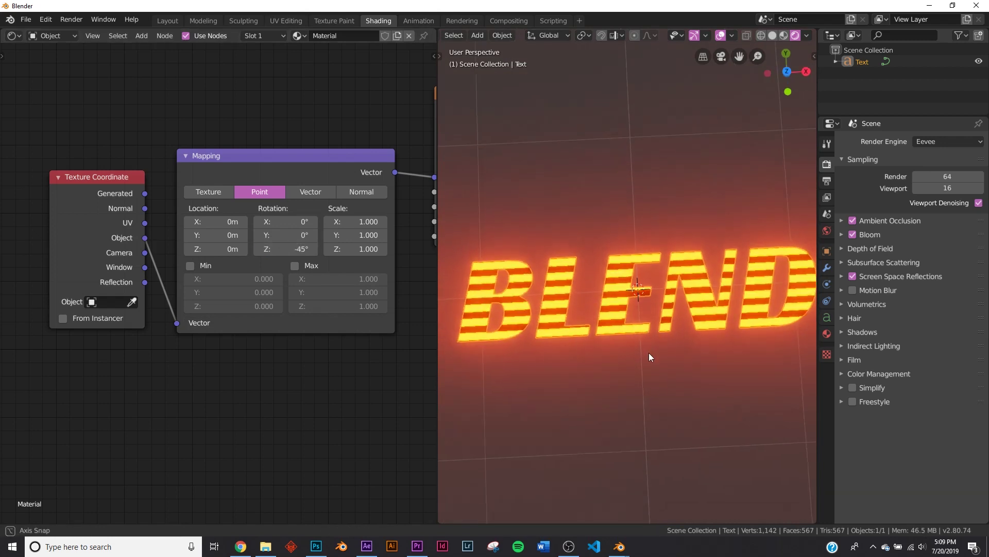
click(649, 366)
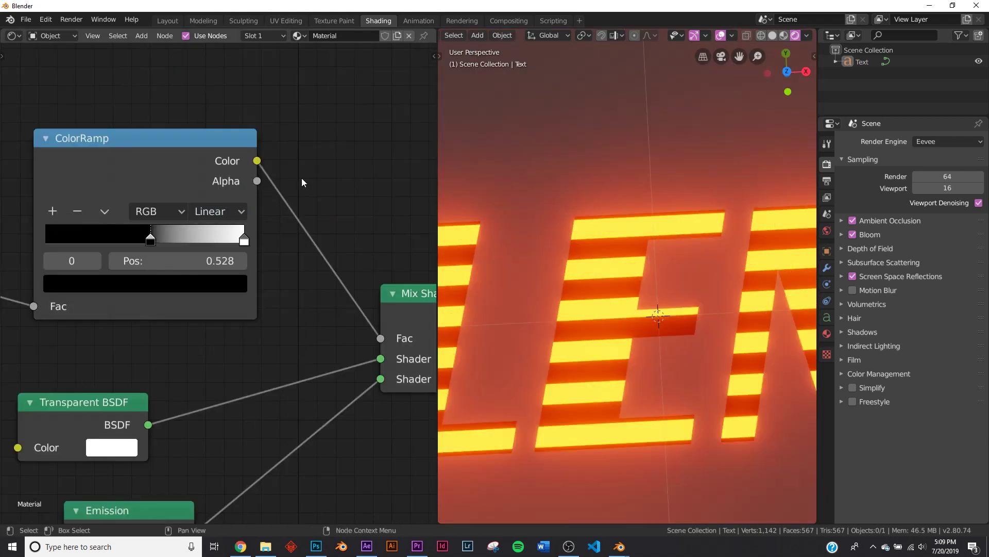
Set the ColorRamp interpolation to Constant, with the black stop at 0 and the white stop at about 0.902
click(209, 214)
click(286, 313)
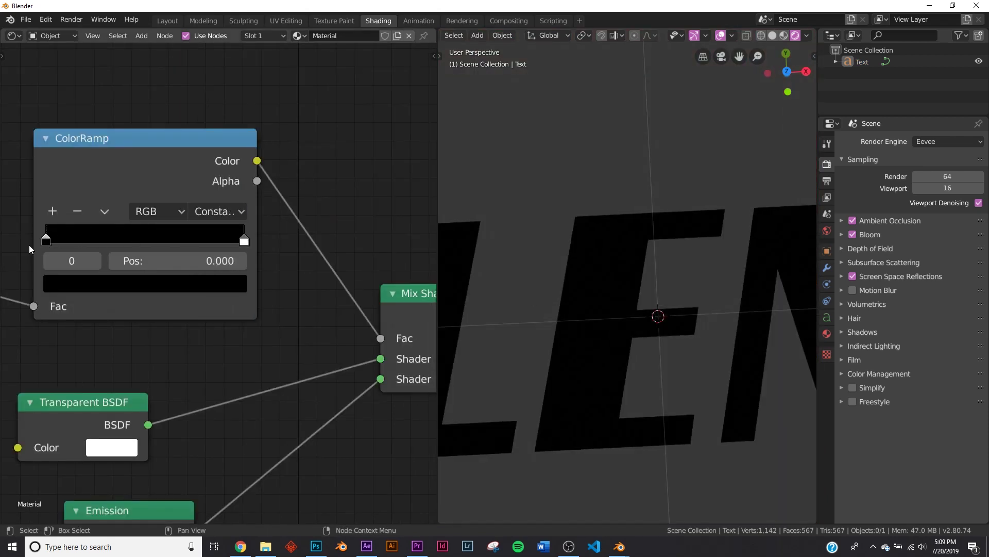
mouse_move(247, 245)
mouse_down()
mouse_move(163, 246)
mouse_move(228, 245)
mouse_up()
scroll(699, 273, up, 4)
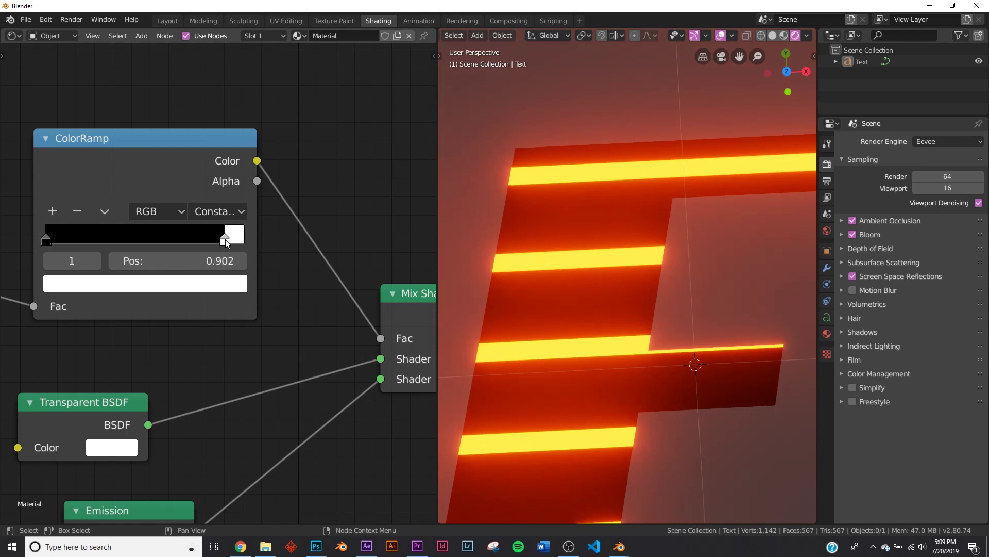
scroll(701, 330, down, 5)
middle_drag(570, 270, 573, 283)
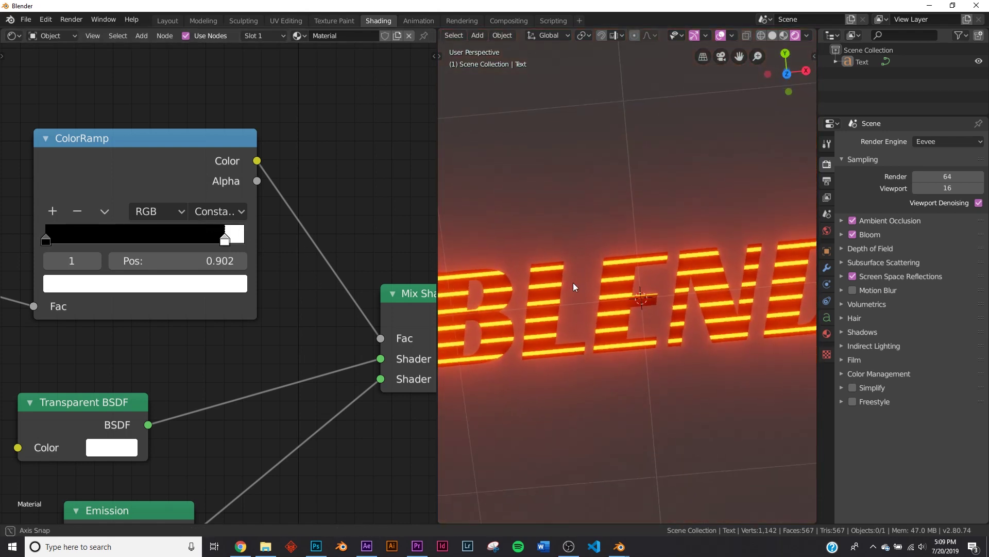
Set the Wave Texture's scale to 8.4
middle_drag(197, 272, 251, 183)
scroll(251, 198, down, 1)
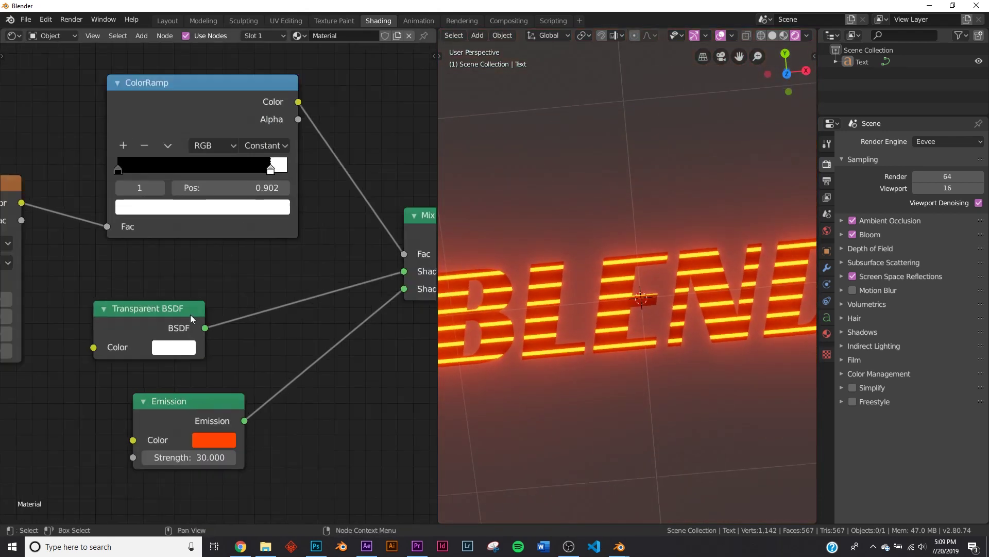
middle_drag(146, 321, 271, 290)
drag(123, 268, 149, 267)
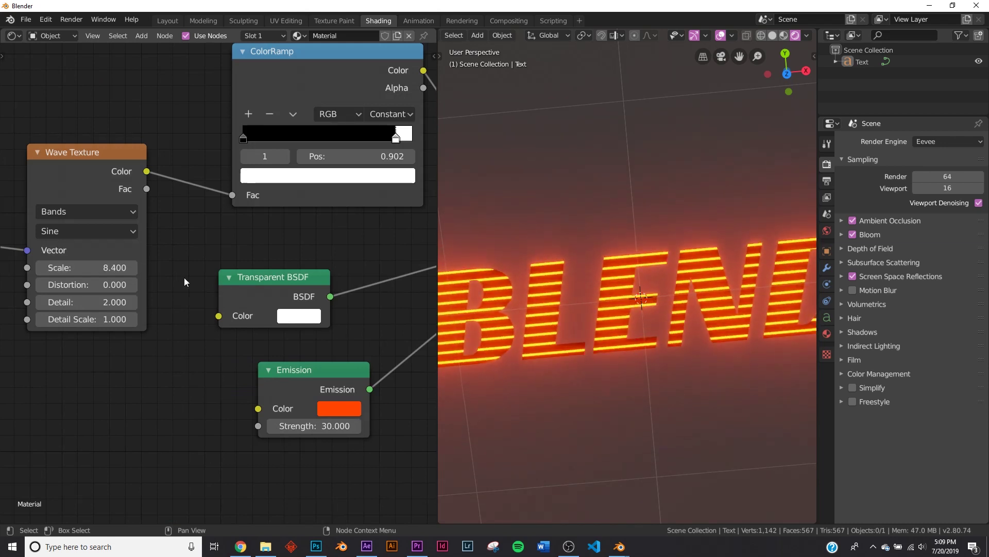
scroll(736, 297, down, 4)
middle_drag(735, 302, 689, 283)
scroll(689, 284, up, 2)
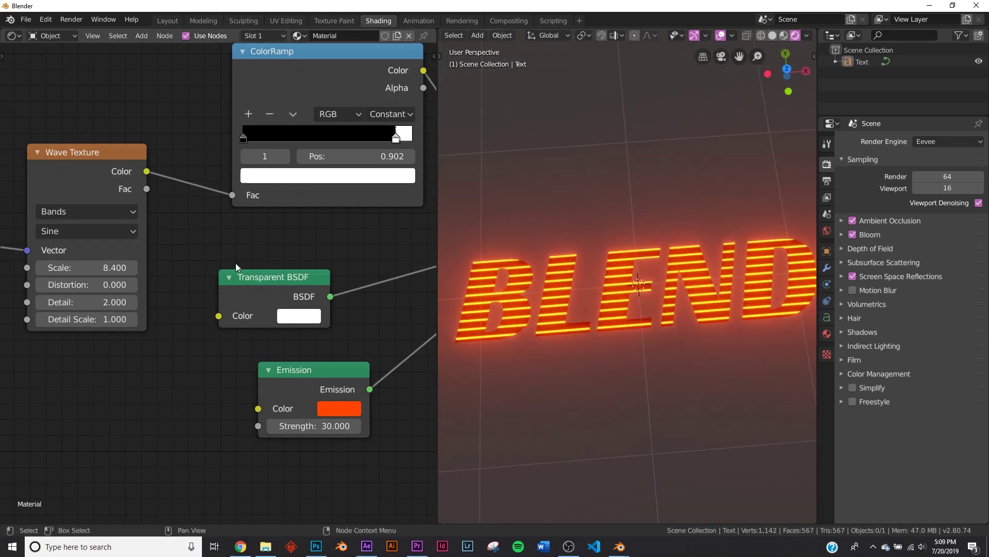
Shift the Wave Texture node slightly and add a Noise Texture node below it
scroll(187, 245, down, 1)
scroll(598, 274, up, 2)
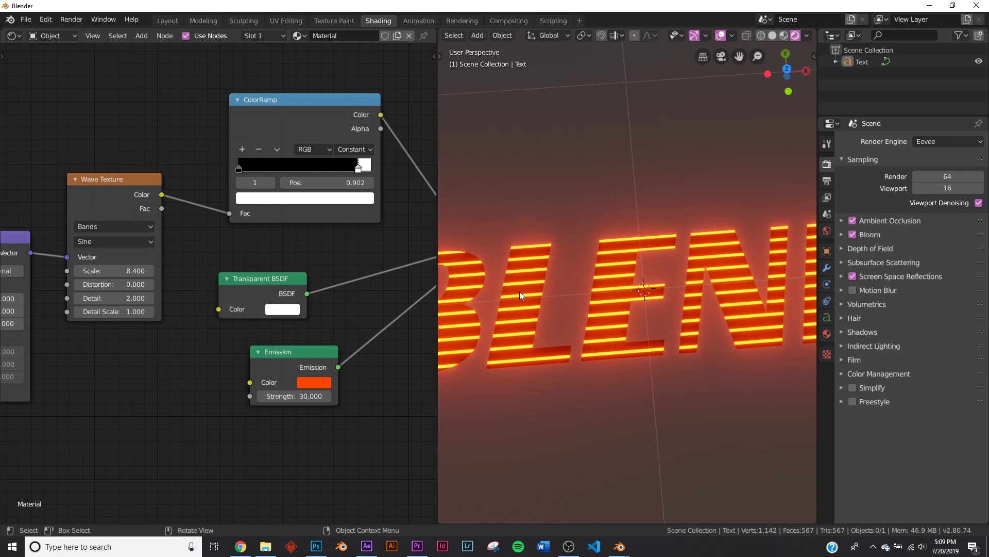
scroll(271, 286, down, 3)
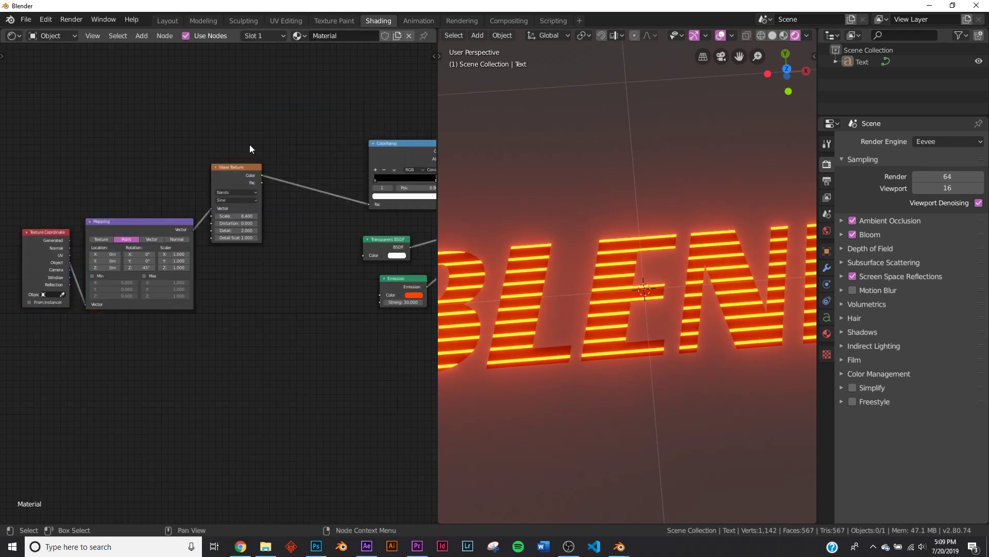
drag(244, 167, 257, 179)
scroll(249, 246, up, 8)
key(shift+a)
click(271, 261)
text(noi)
click(301, 282)
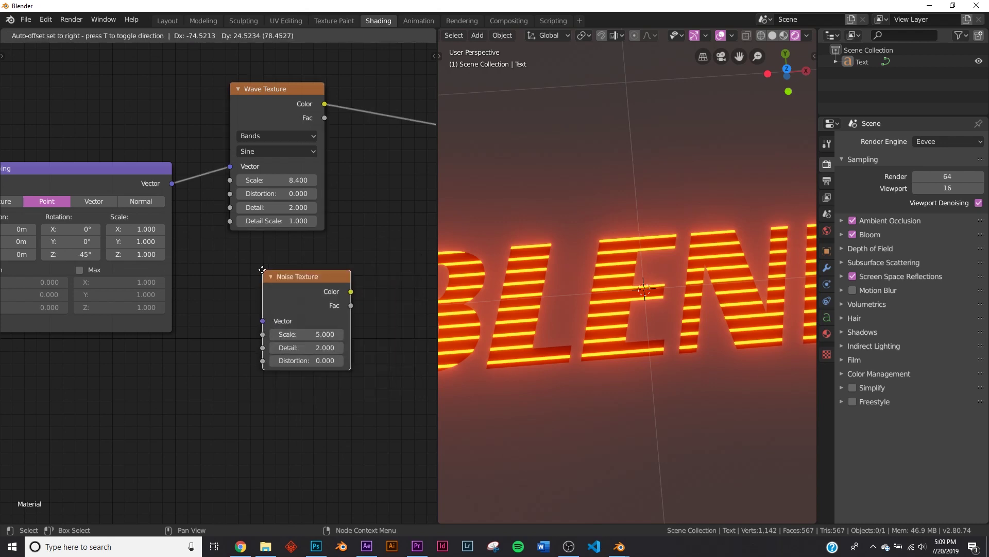
click(262, 266)
middle_drag(328, 243, 211, 289)
key(shift+a)
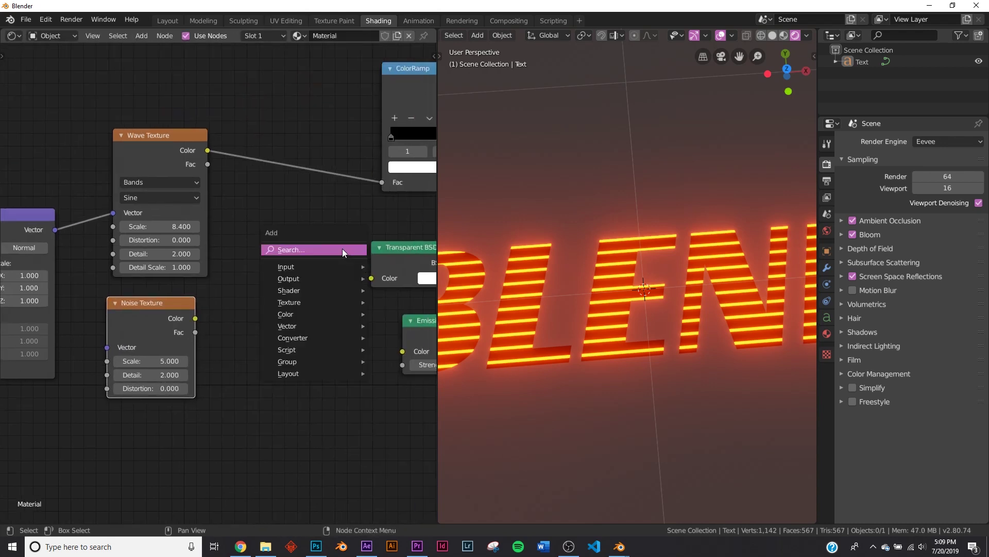
click(341, 250)
text(ix)
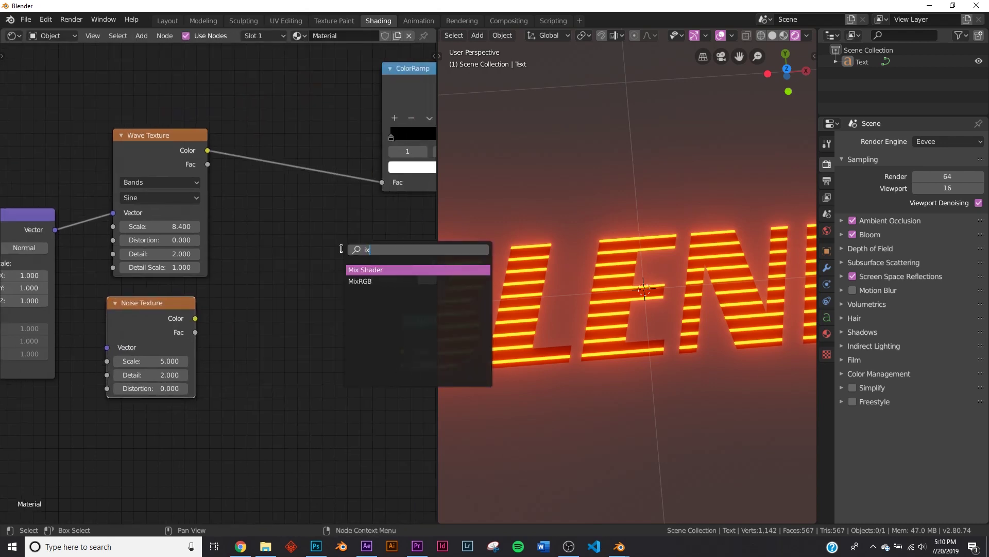
click(375, 269)
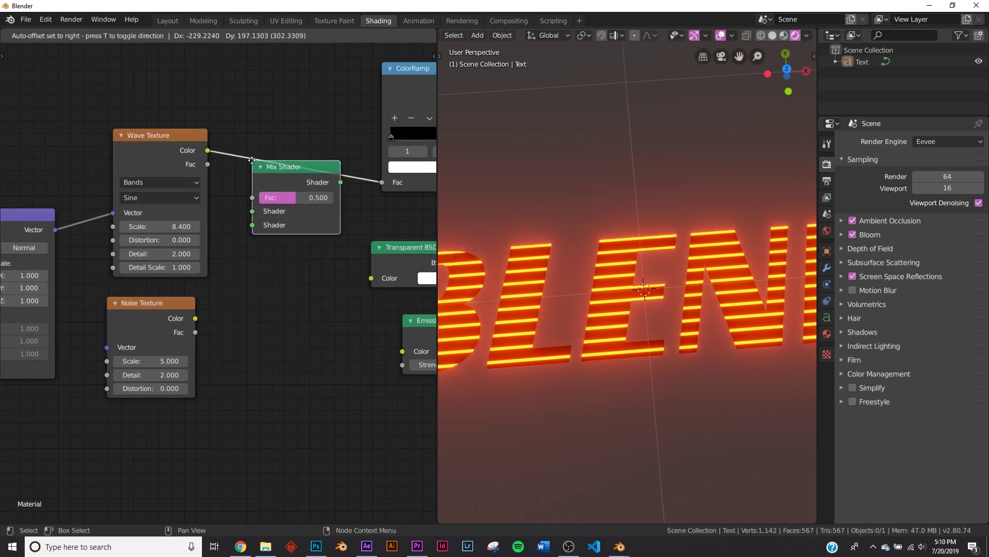
right_click(260, 178)
Insert a color Mix node on the link between the Wave Texture and the ColorRamp
key(shift+a)
click(263, 192)
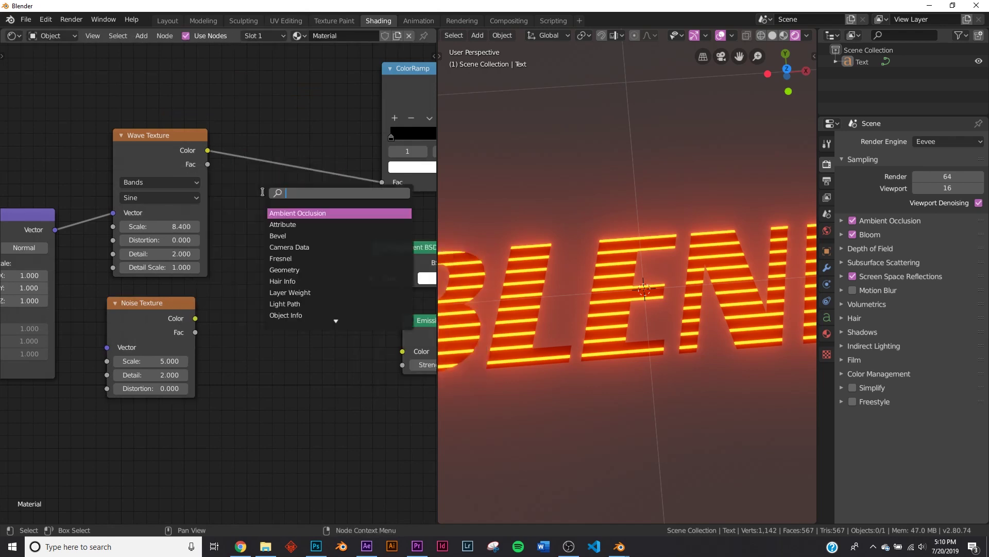
text(mix)
key(Down)
key(Return)
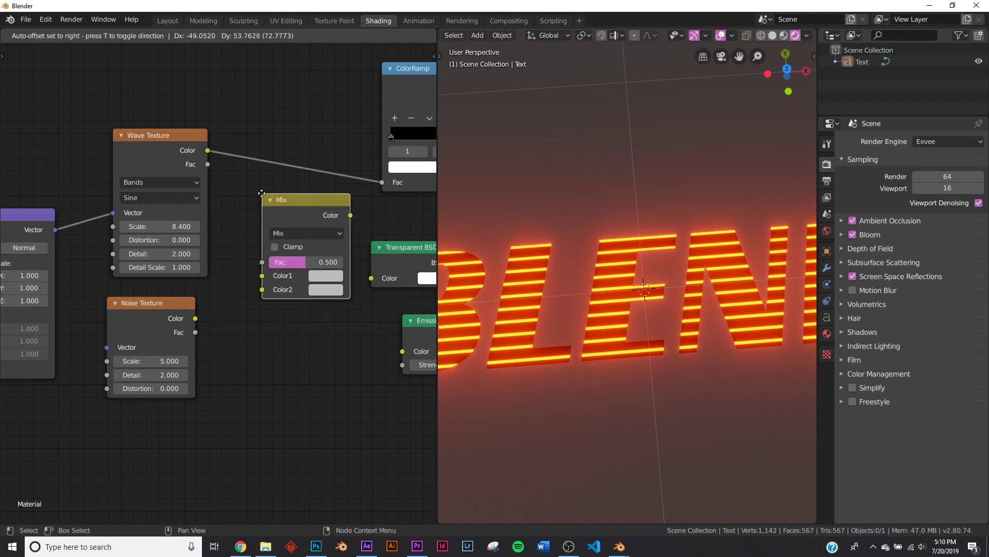
click(266, 255)
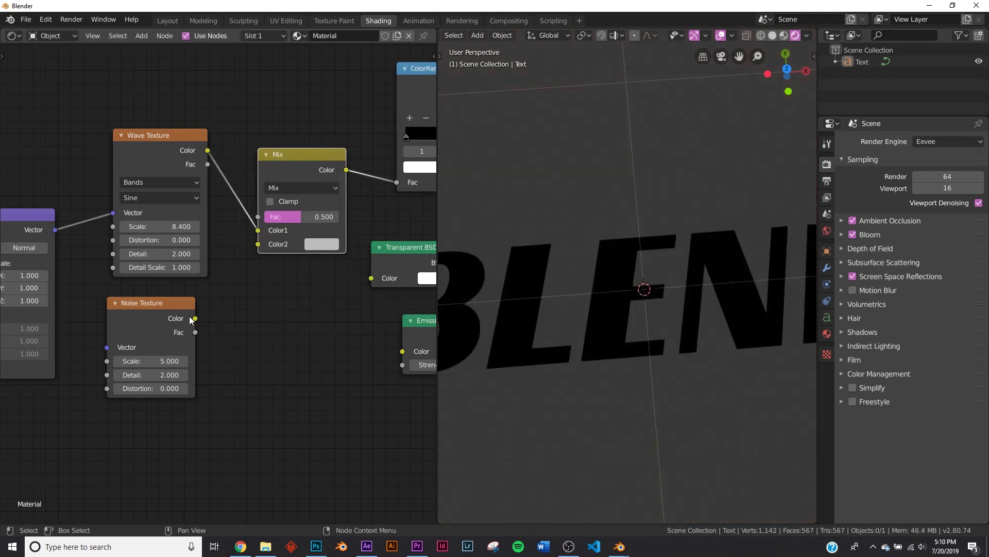
Connect the Noise Texture's Color output to the Mix node's Color2 input and set the mix factor to 0.167
drag(195, 318, 276, 216)
scroll(593, 284, down, 3)
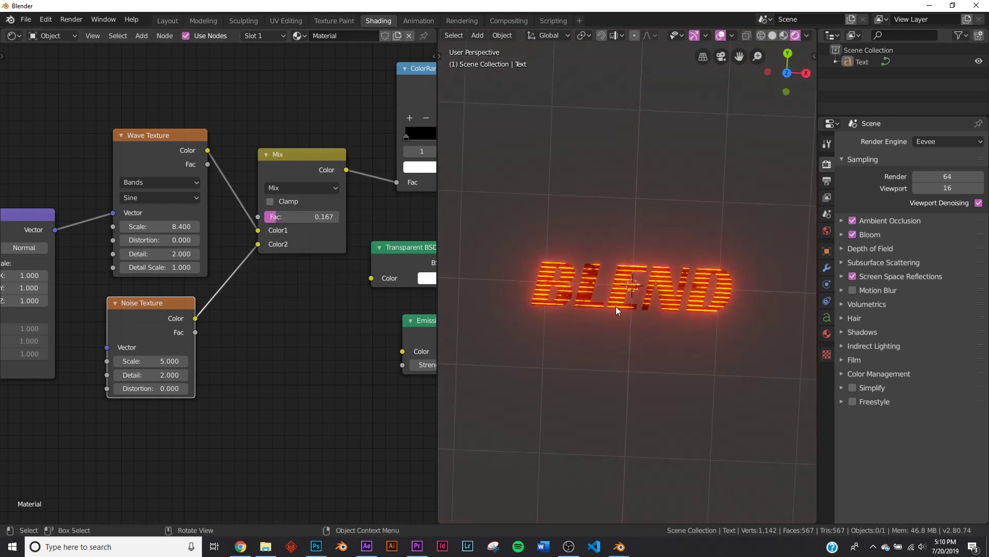
middle_drag(569, 261, 639, 275)
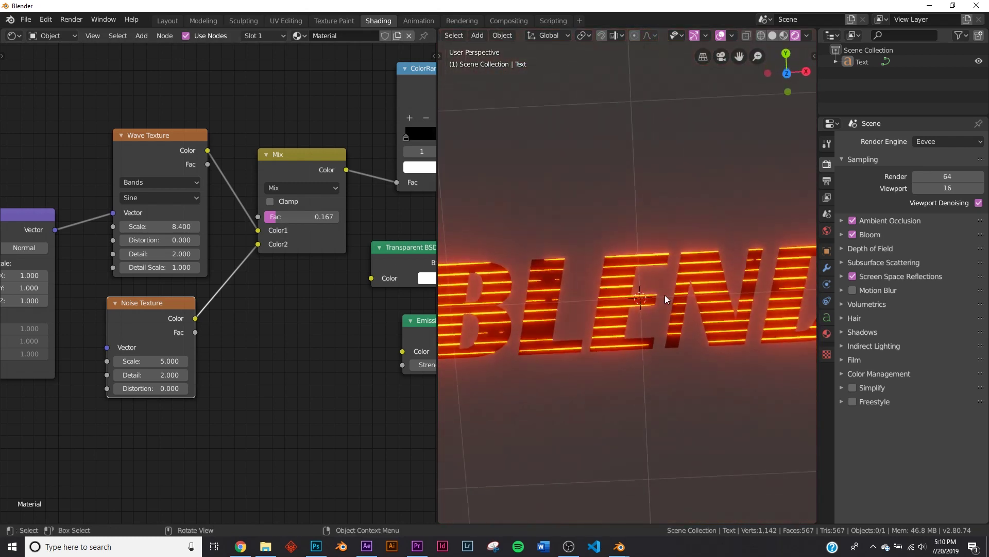
Try a Noise Texture scale of 31.8 with the Mix factor at 0.217, then at 0.183
drag(265, 220, 270, 220)
drag(135, 362, 273, 362)
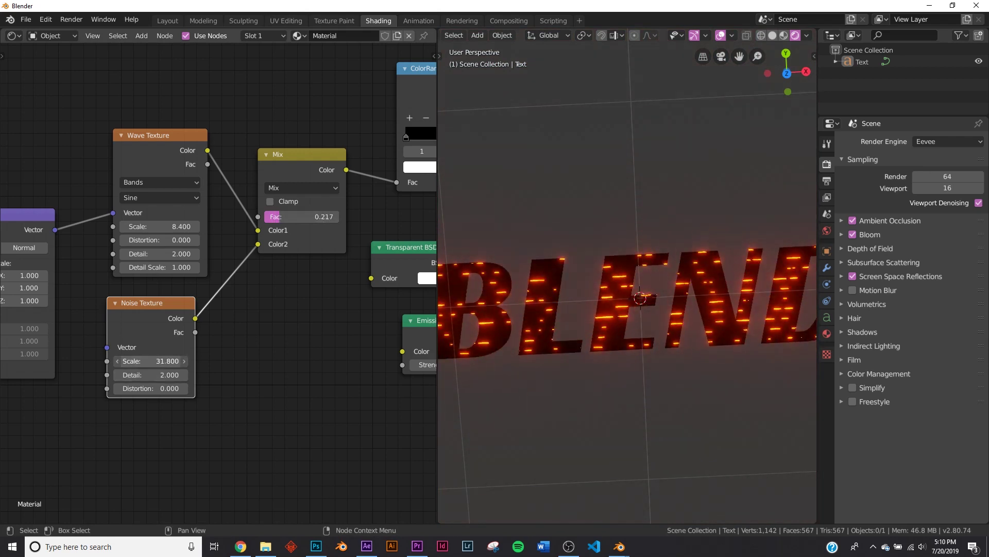
drag(304, 224, 303, 217)
Set the Noise Texture's scale to 4 and the Mix node's factor to 0.194
click(131, 355)
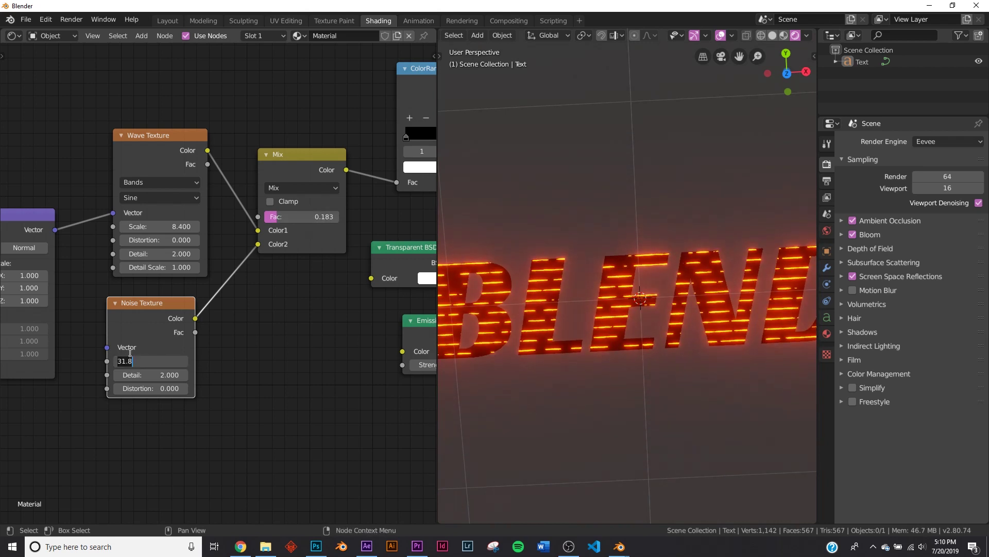
text(4)
key(Return)
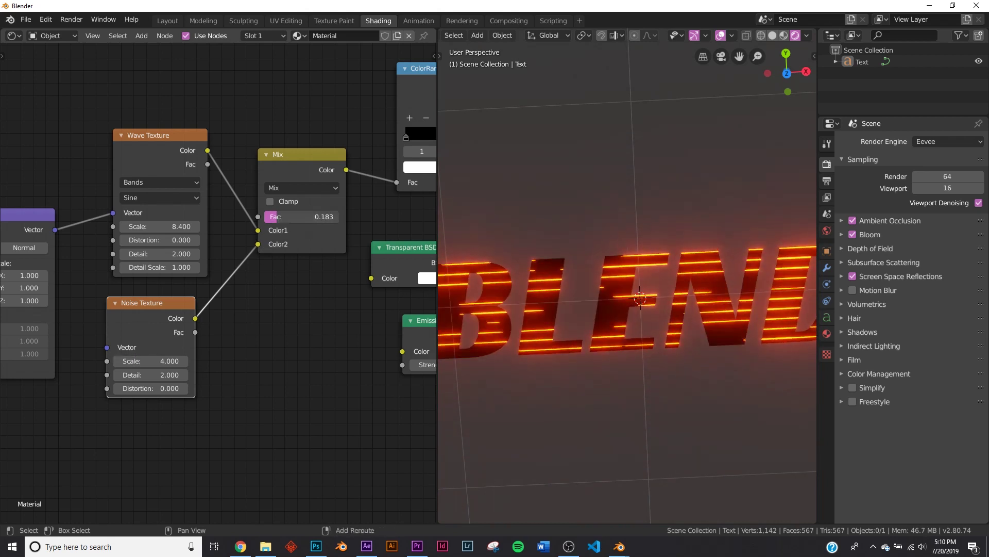
drag(305, 216, 306, 216)
scroll(695, 307, down, 3)
scroll(694, 307, up, 3)
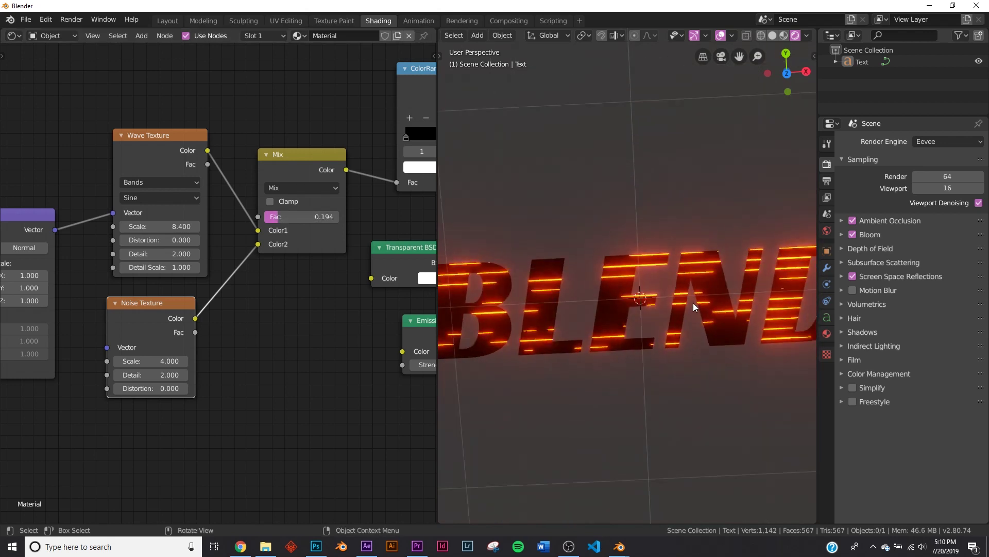
middle_drag(693, 307, 638, 354)
Move the Transparent BSDF node so it lines up directly above the Emission node
middle_drag(328, 297, 117, 252)
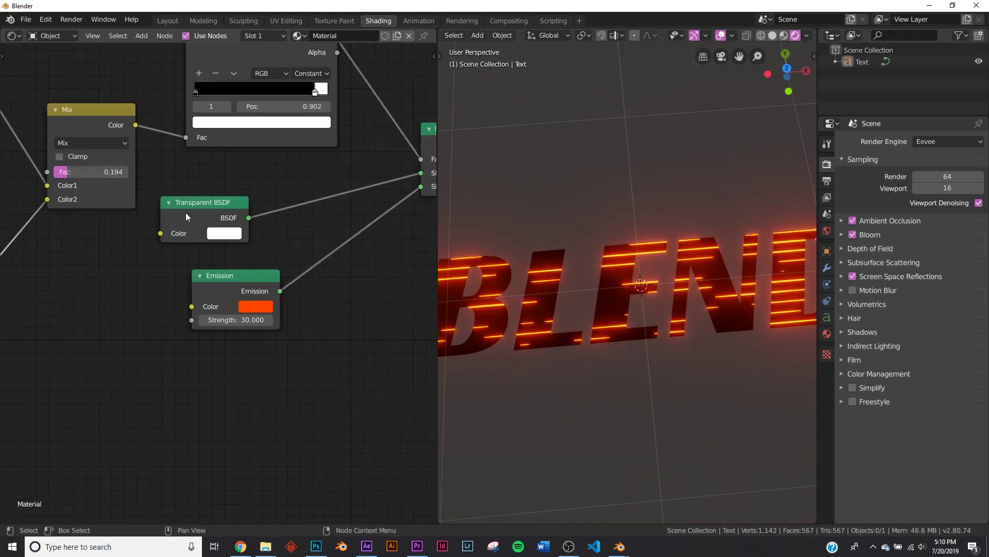
drag(186, 217, 219, 204)
scroll(641, 269, up, 2)
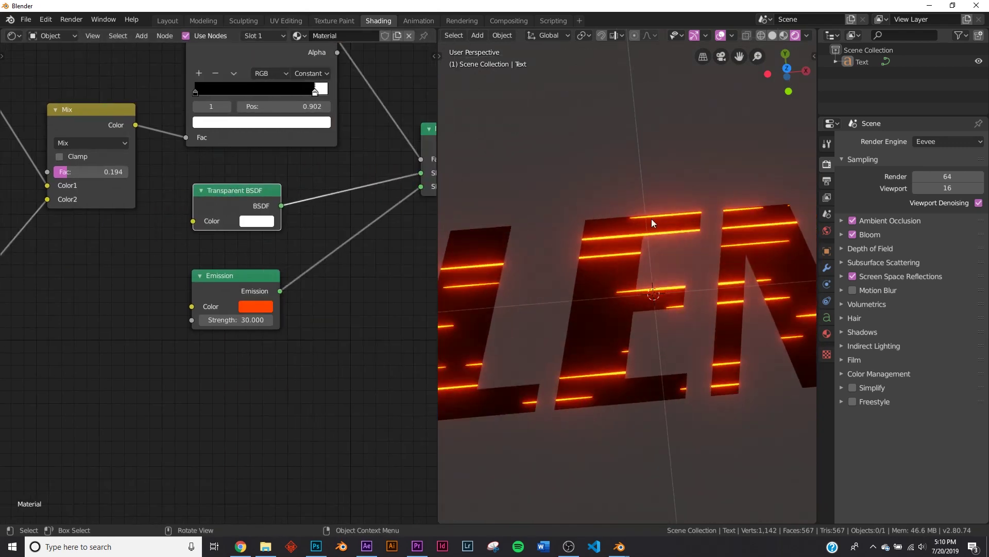
Set the text material's blend mode to Alpha Clip
click(827, 334)
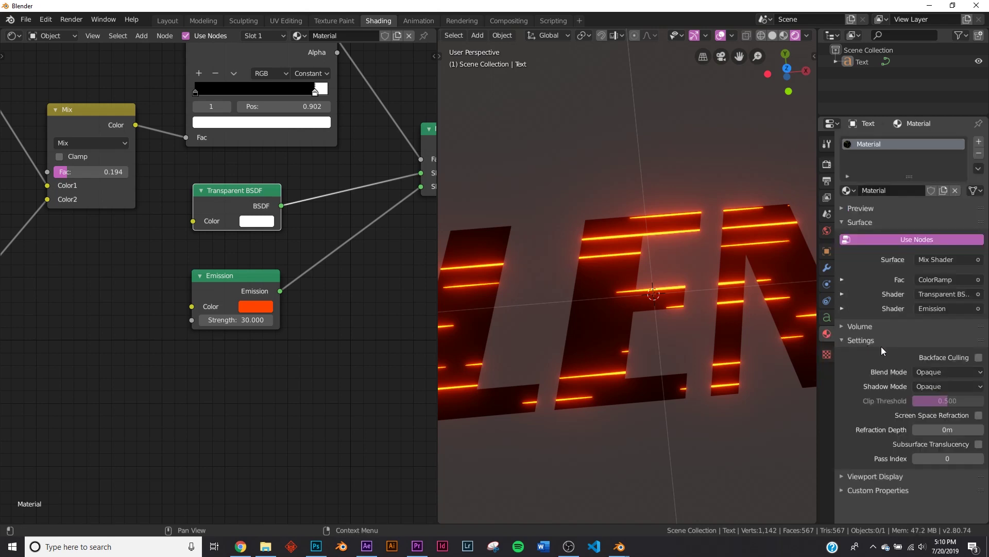
click(930, 372)
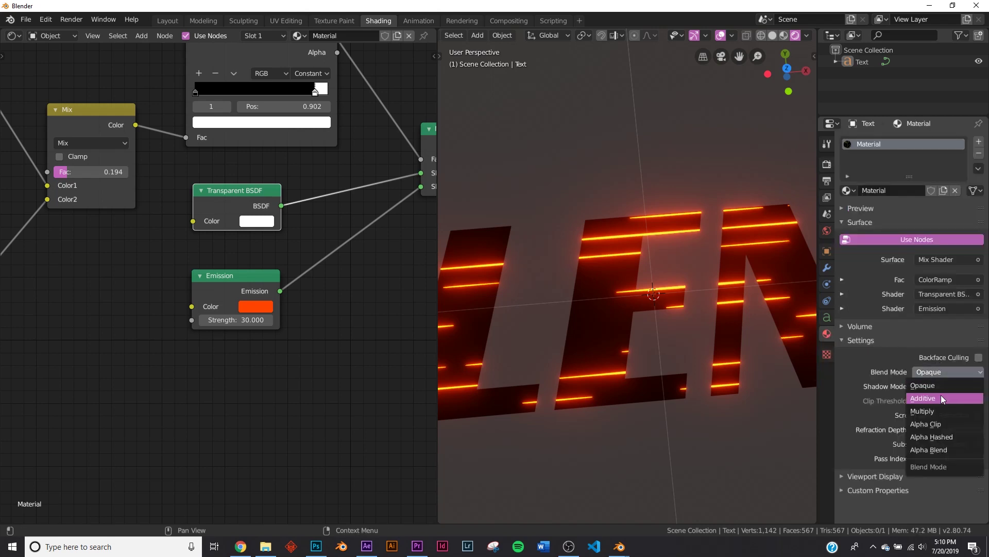
click(944, 424)
middle_drag(647, 324, 639, 299)
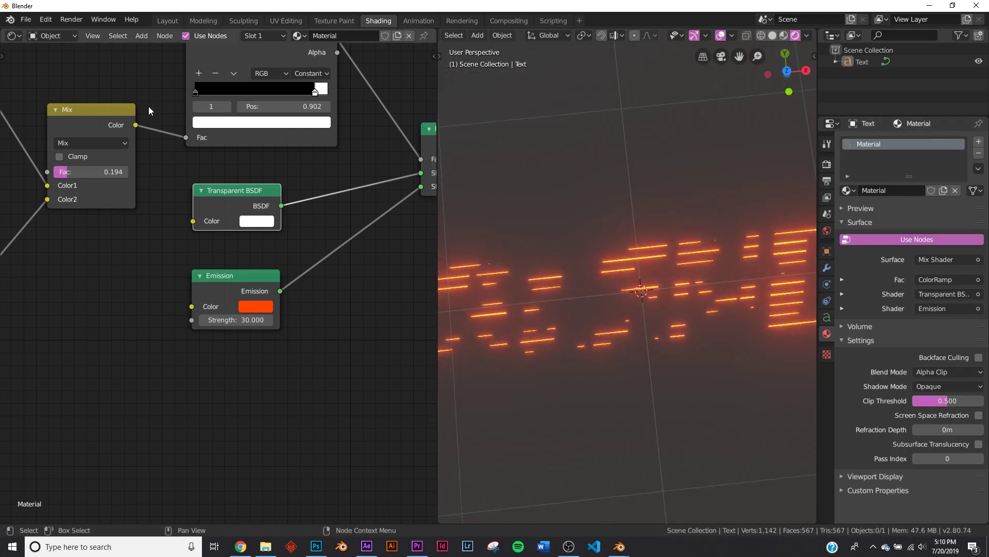
Switch to the Layout workspace and show its viewport in rendered shading
click(173, 20)
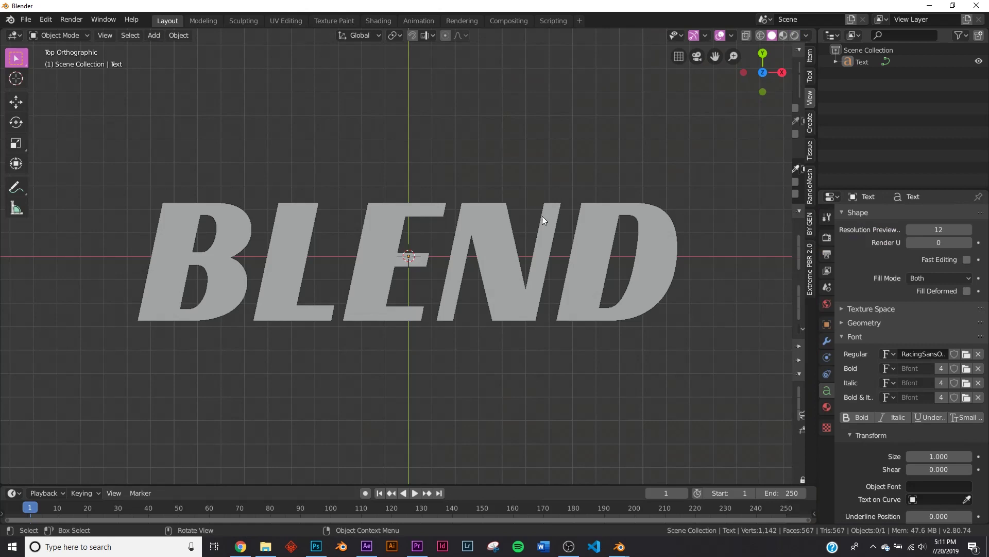
click(827, 238)
key(z)
click(438, 226)
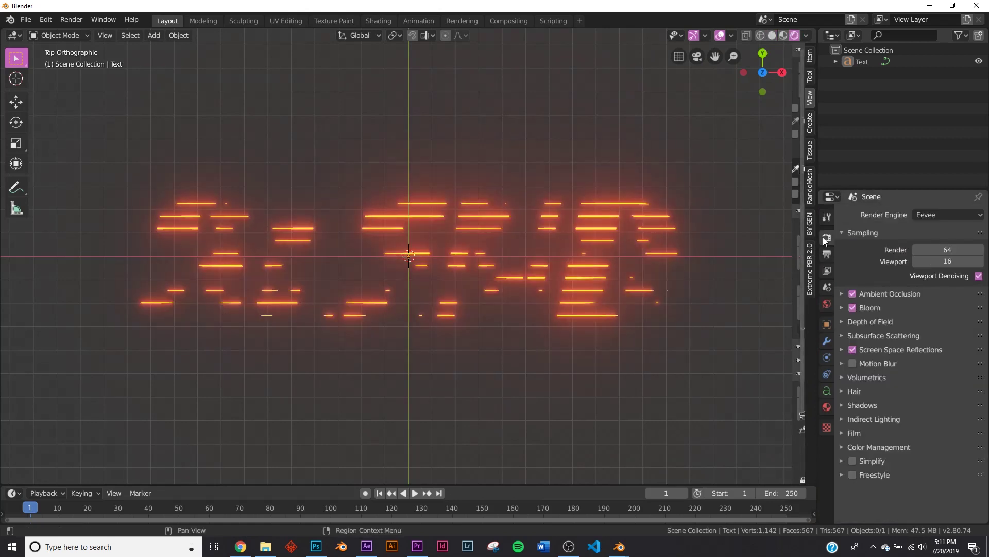
Turn the transparent film background on and back off in the render settings
click(867, 431)
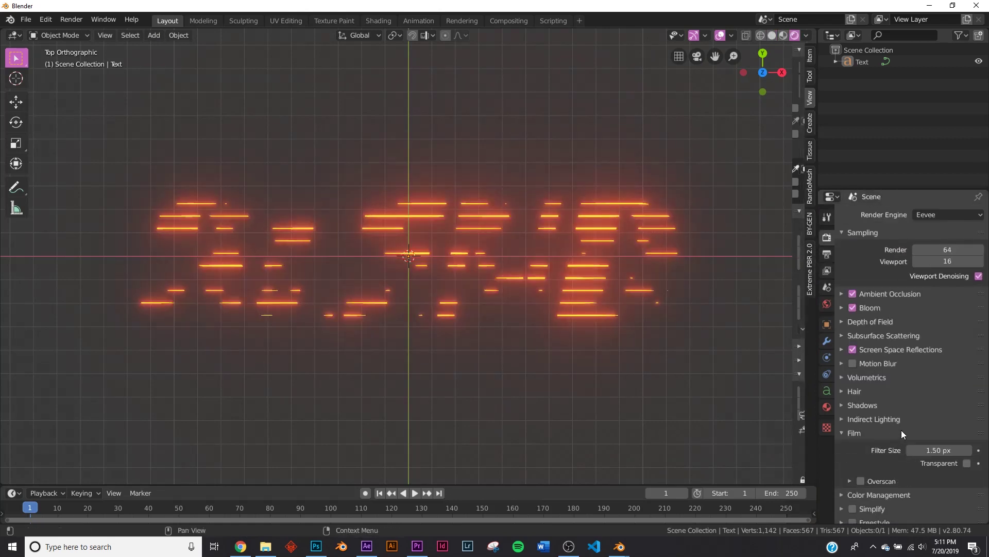
click(966, 463)
middle_drag(391, 278, 429, 339)
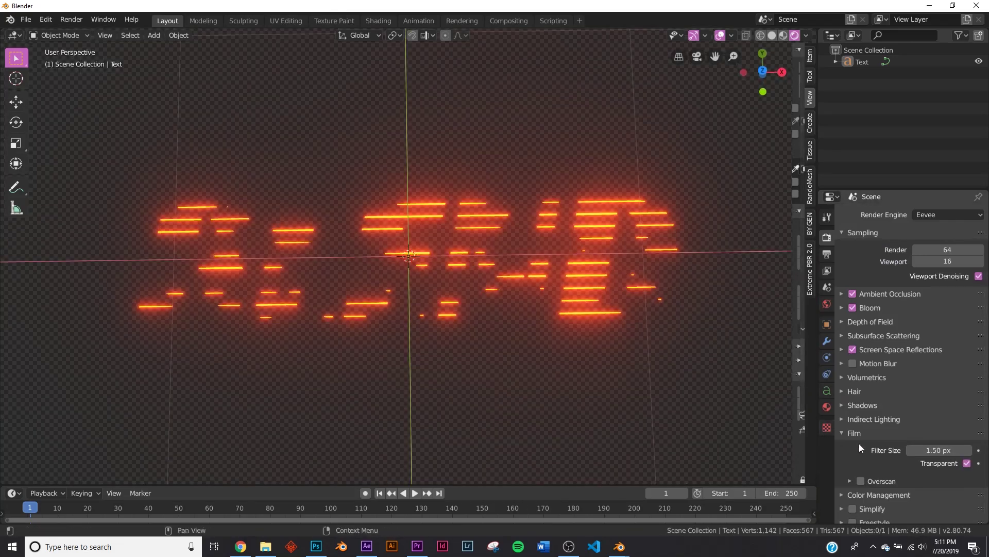
click(966, 462)
Set the world background color to black, with a value of 0
middle_drag(496, 224, 481, 184)
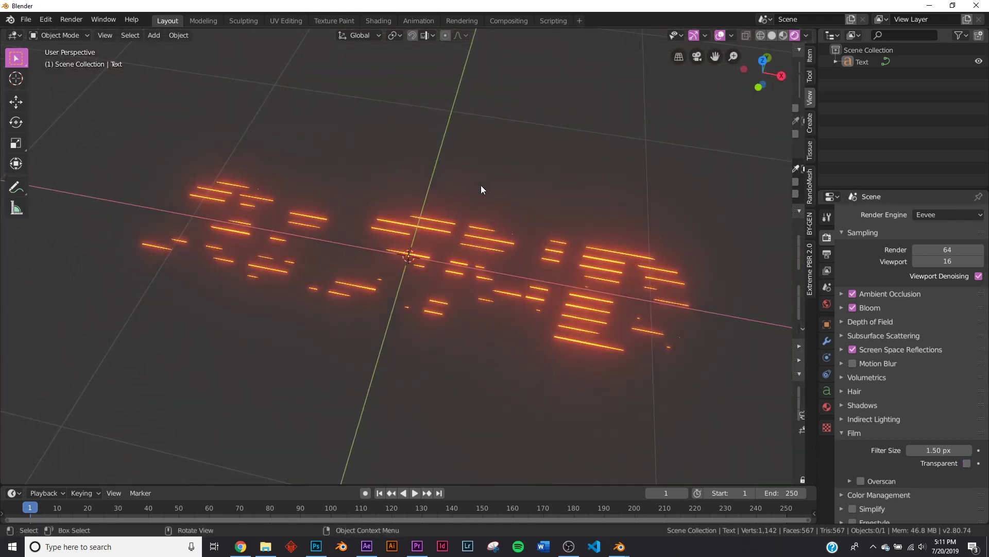
click(827, 406)
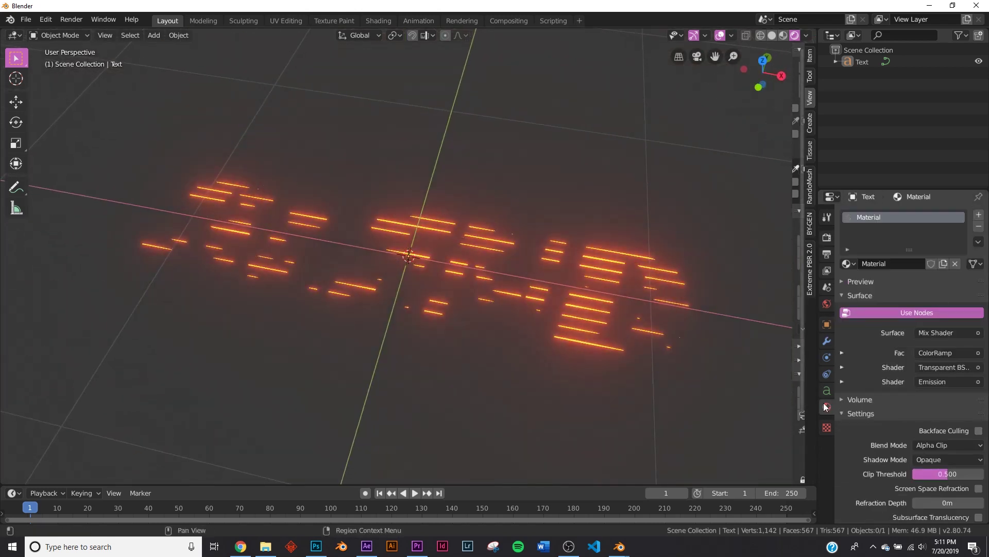
click(827, 303)
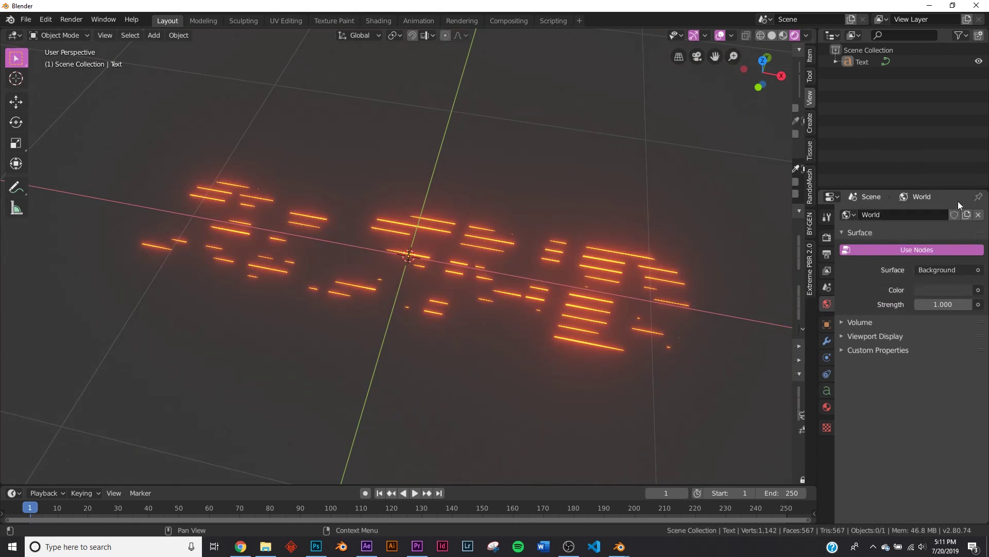
click(951, 291)
drag(961, 201, 962, 211)
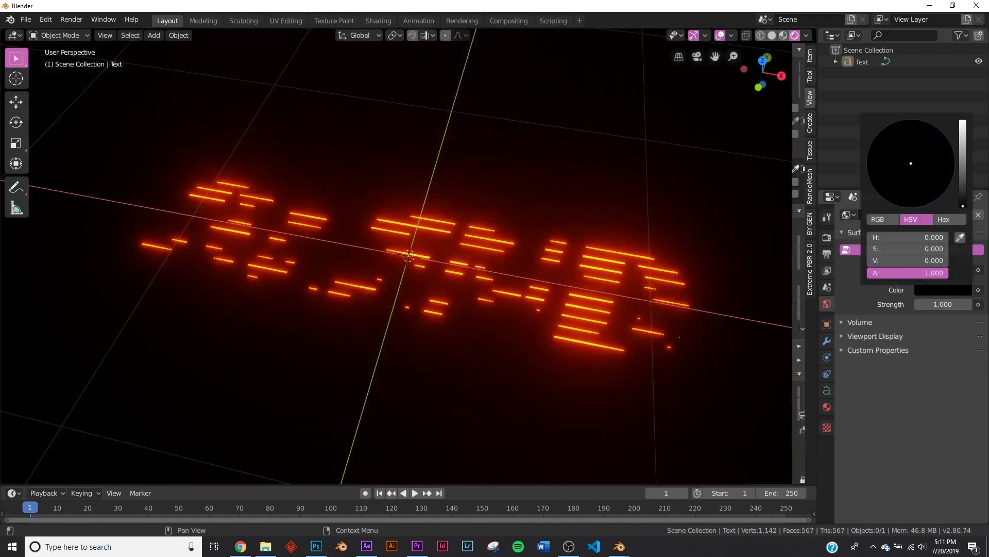
middle_drag(452, 240, 459, 265)
key(Tab)
key(Tab)
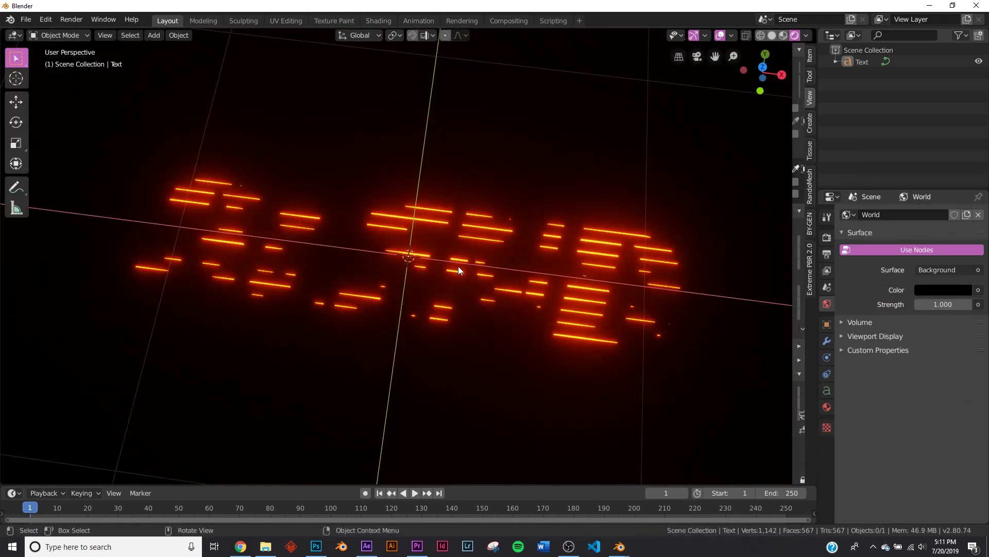
Add a camera looking straight down at the text and make it the active camera view
key(grave)
click(456, 217)
key(shift+a)
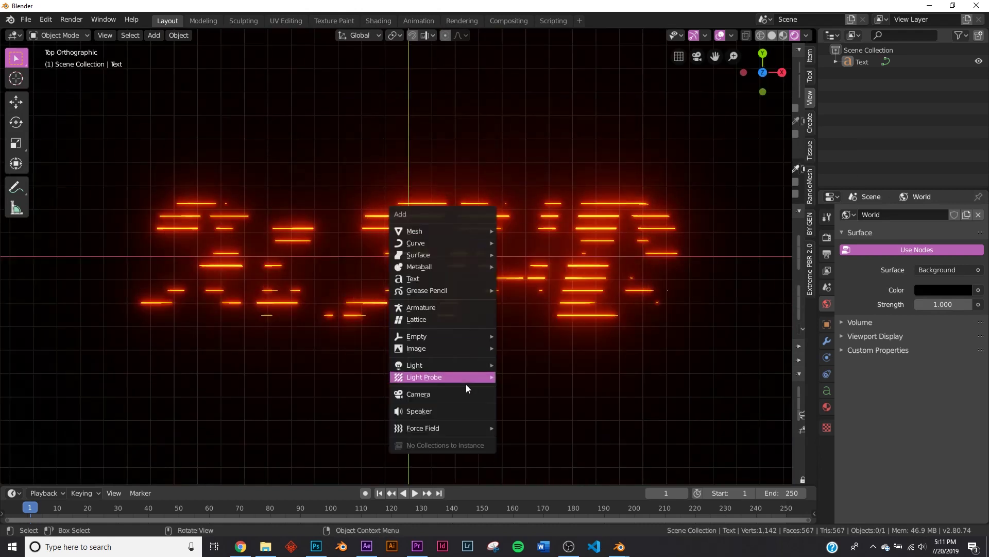
click(453, 394)
key(ctrl+KP_0)
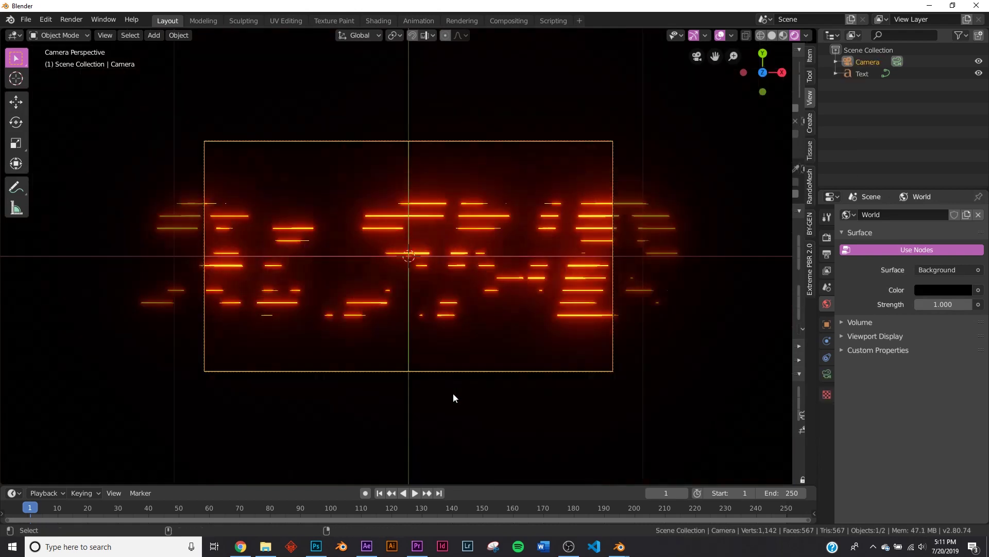
Move the camera back along its local Z axis by about 1.57 m so the whole word fits the frame
key(g)
key(z)
key(z)
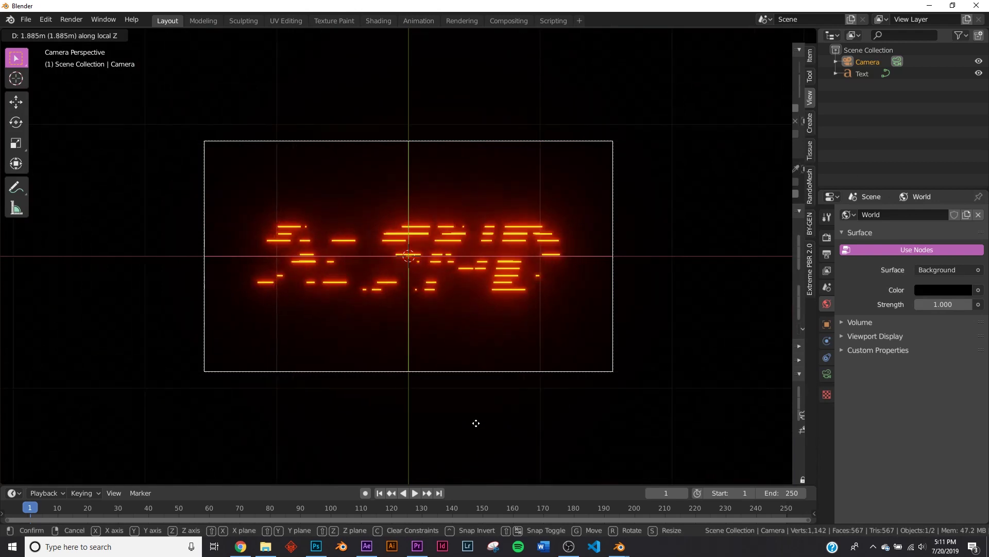
click(475, 418)
scroll(475, 419, up, 2)
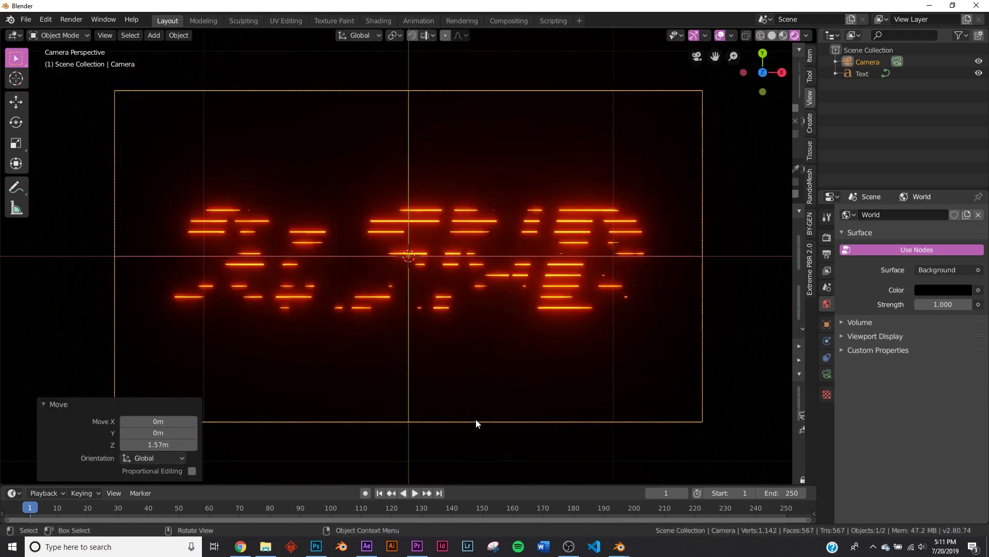
Switch to the Shading workspace and fit the camera view in its viewport
click(379, 20)
key(KP_0)
key(Home)
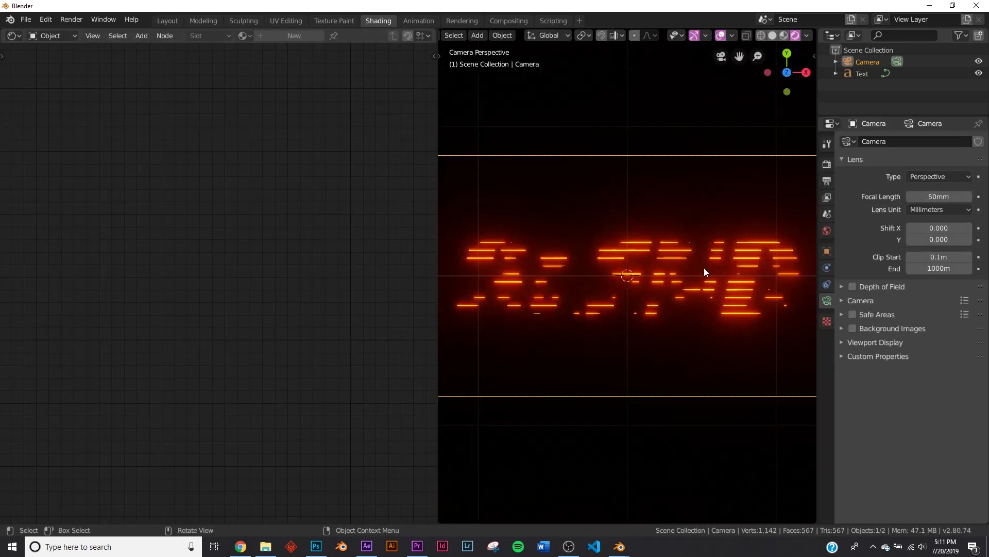
Select the BLEND text and raise its Mix node's factor to 0.282
click(701, 253)
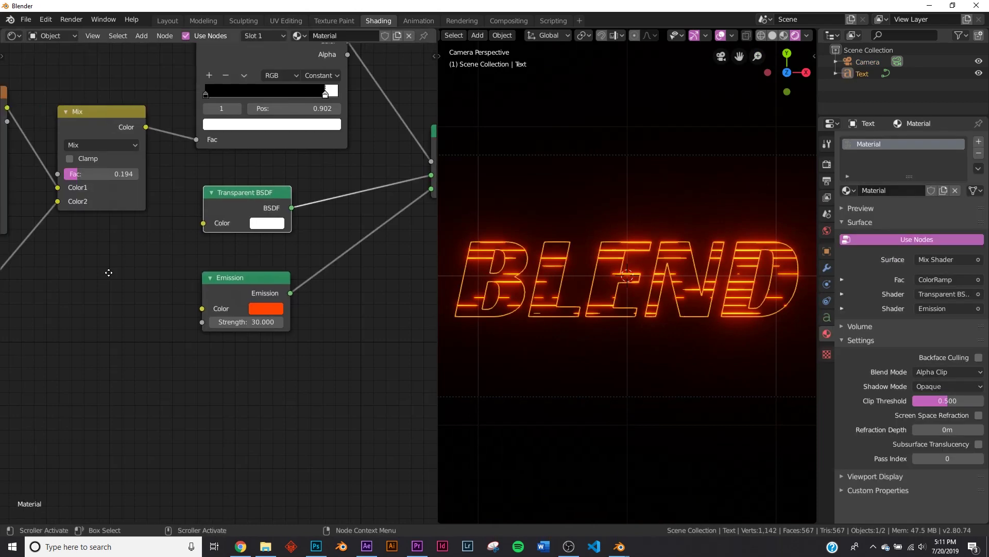
middle_drag(84, 181, 215, 205)
drag(199, 196, 223, 196)
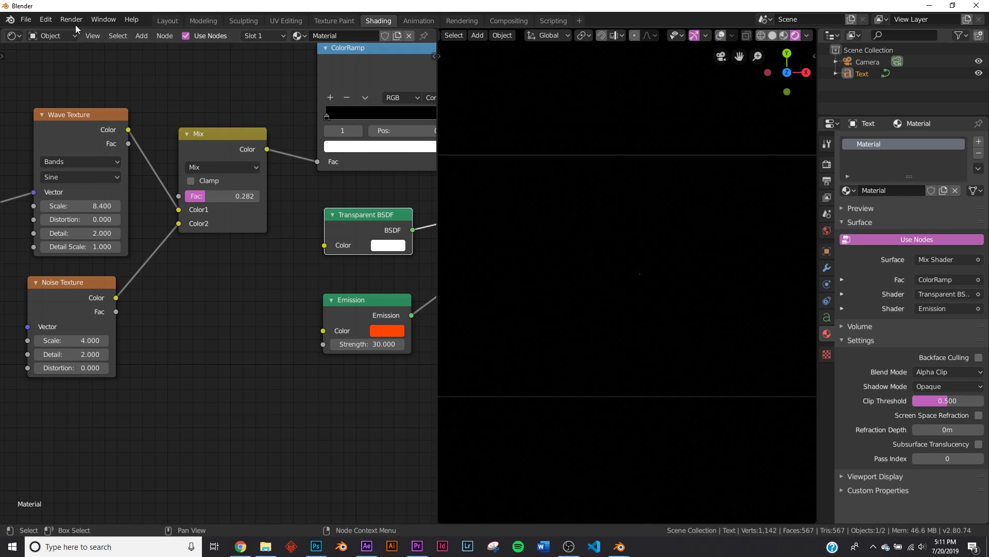
Set the default interpolation for new keyframes to Quintic in the animation preferences
click(45, 22)
click(88, 176)
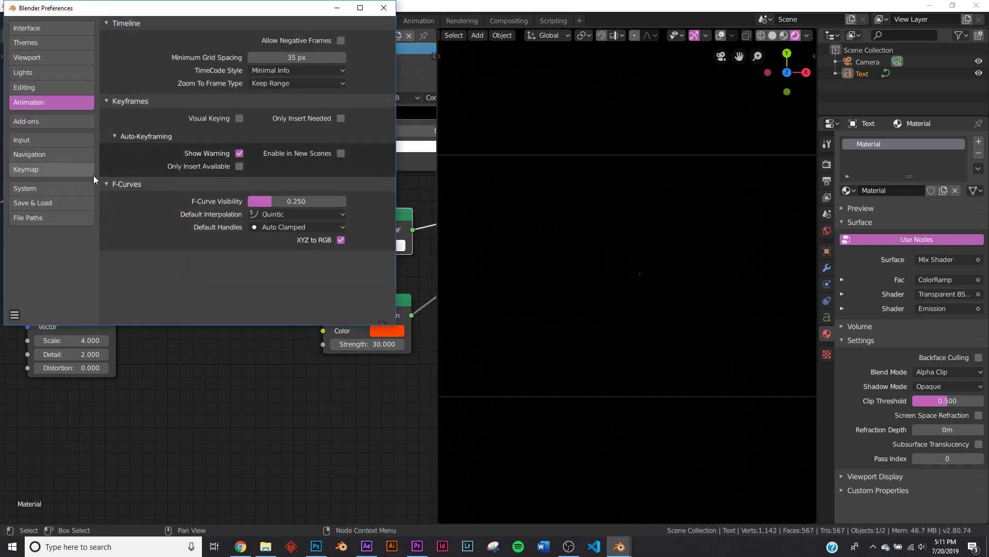
click(314, 215)
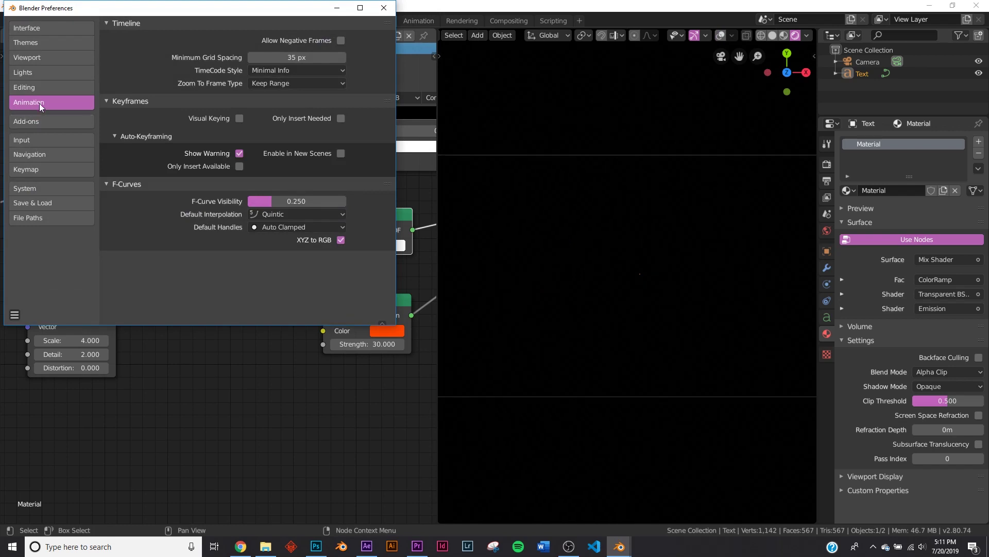
click(302, 213)
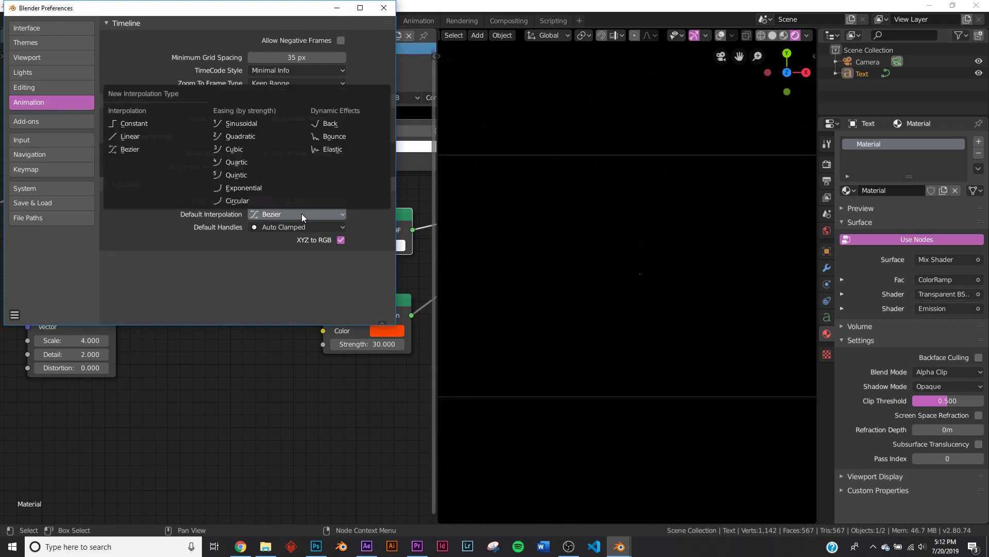
click(137, 149)
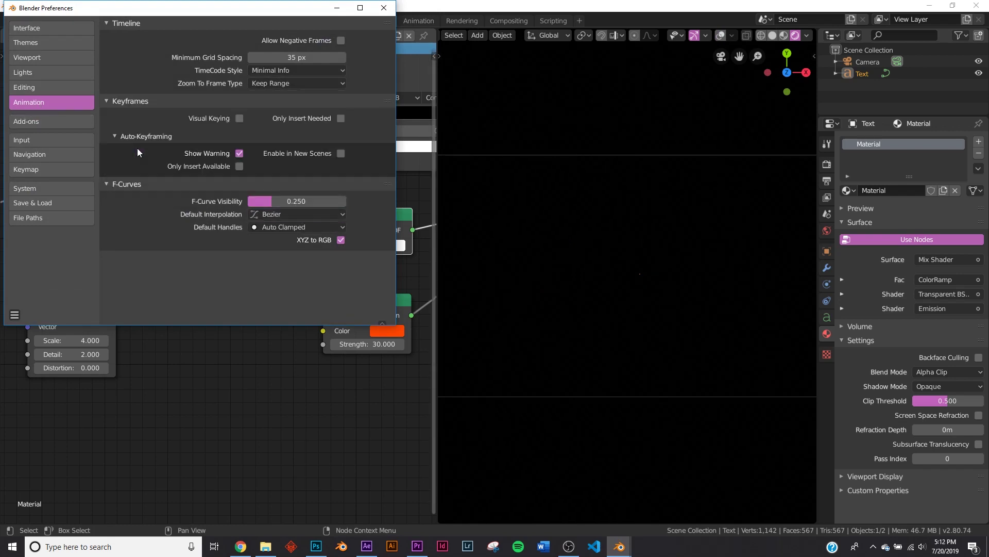
click(277, 219)
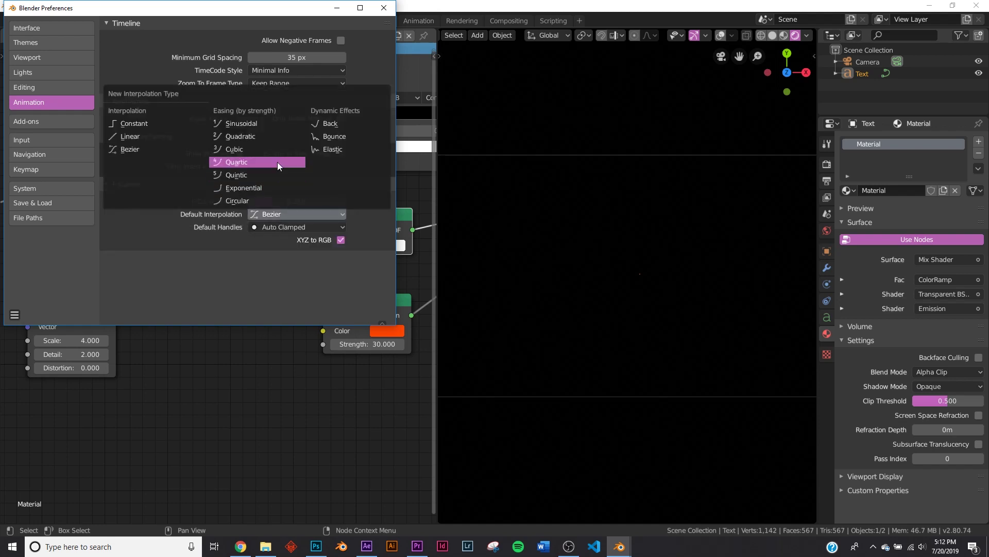
click(238, 176)
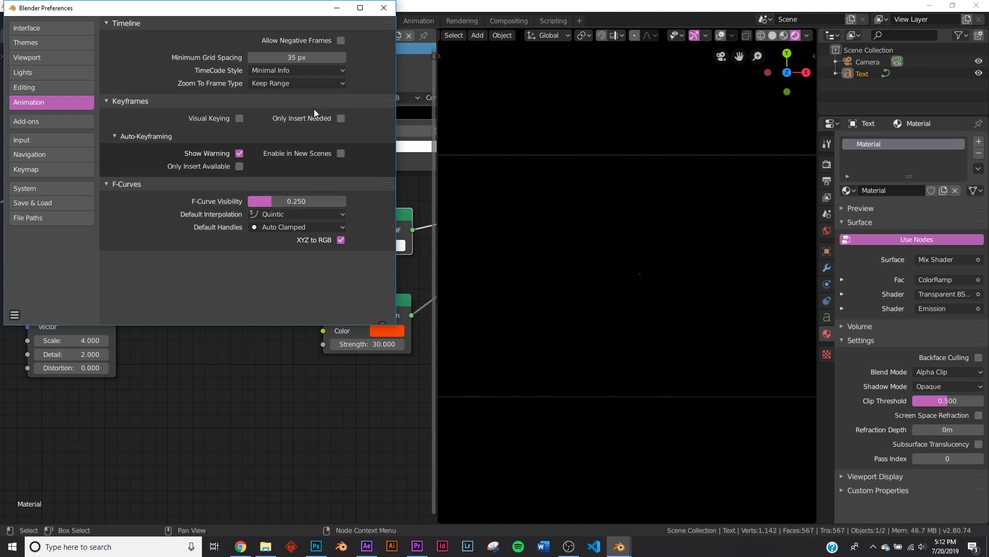
click(384, 8)
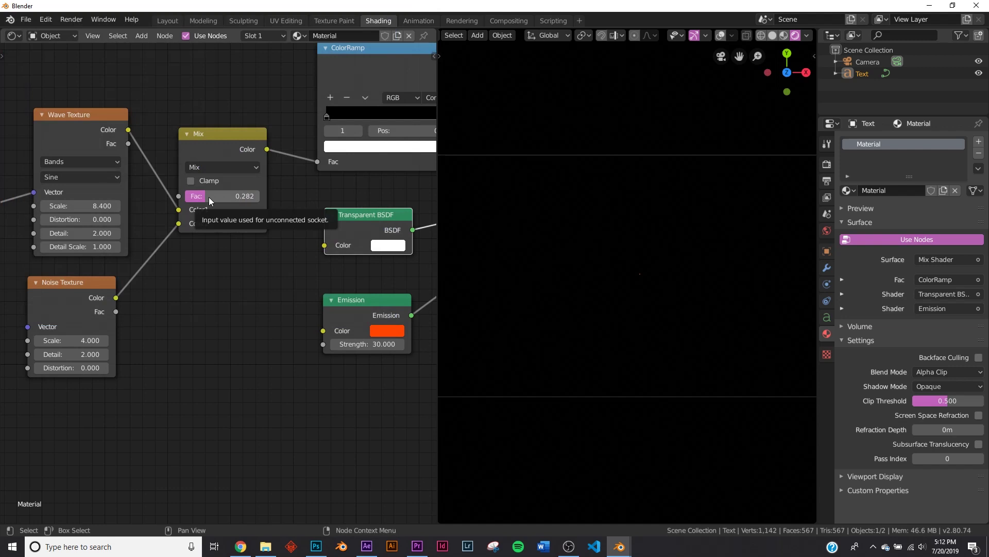
Adjust the Mix node's factor to 0.284 so the text is fully black
mouse_move(208, 197)
shift+mouse_down()
mouse_move(185, 197)
mouse_move(255, 197)
mouse_move(206, 196)
shift+mouse_up()
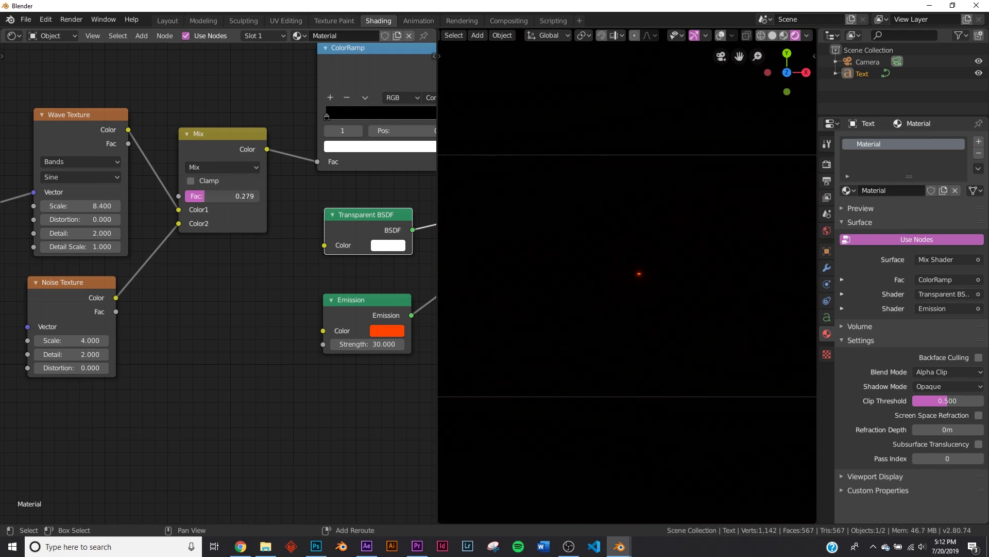
drag(206, 196, 207, 197)
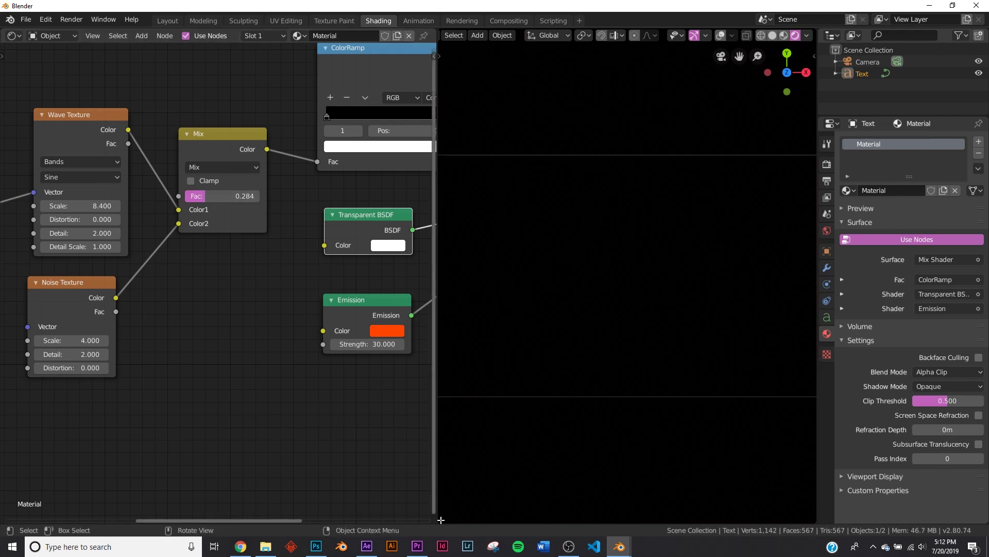
Split a Timeline area off below the 3D viewport and set the animation's end frame to 90
drag(439, 520, 450, 462)
click(452, 464)
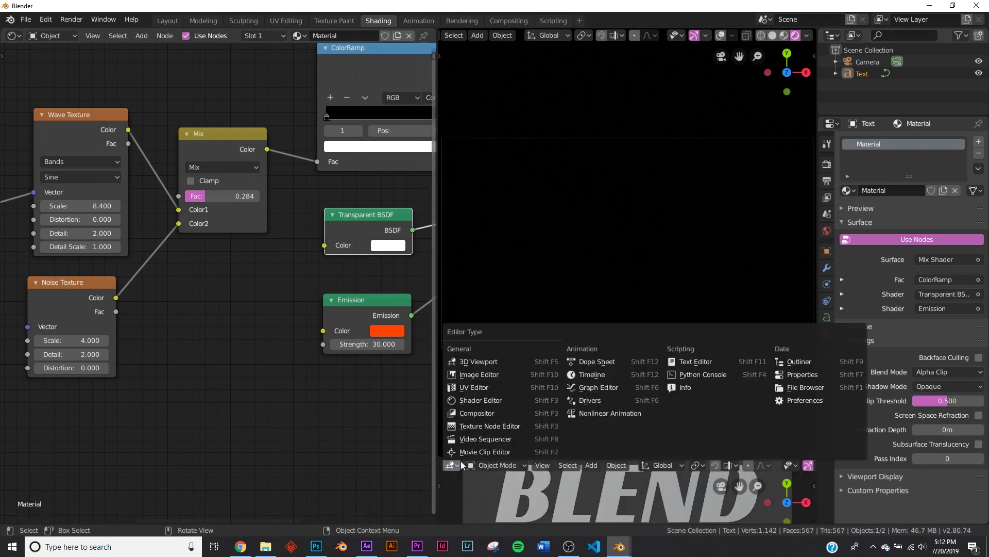
click(592, 361)
scroll(787, 467, down, 3)
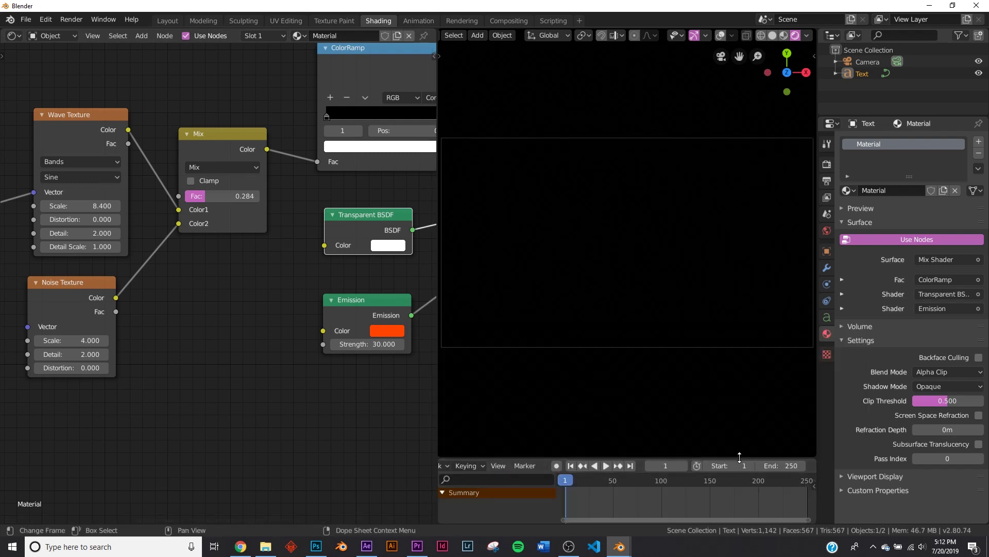
click(787, 467)
key(Return)
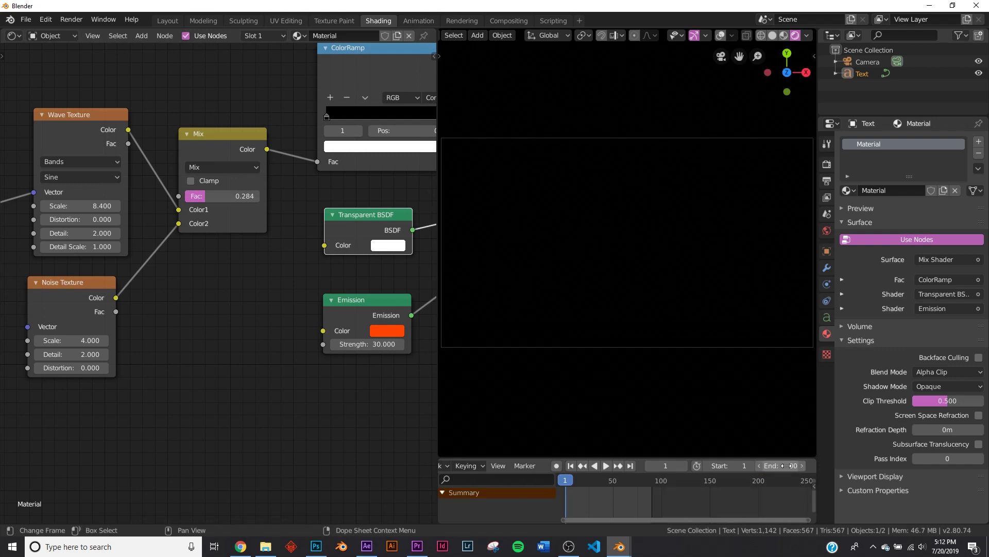
Insert a keyframe for the Mix node's factor of 0.284 at frame 1
scroll(661, 522, up, 5)
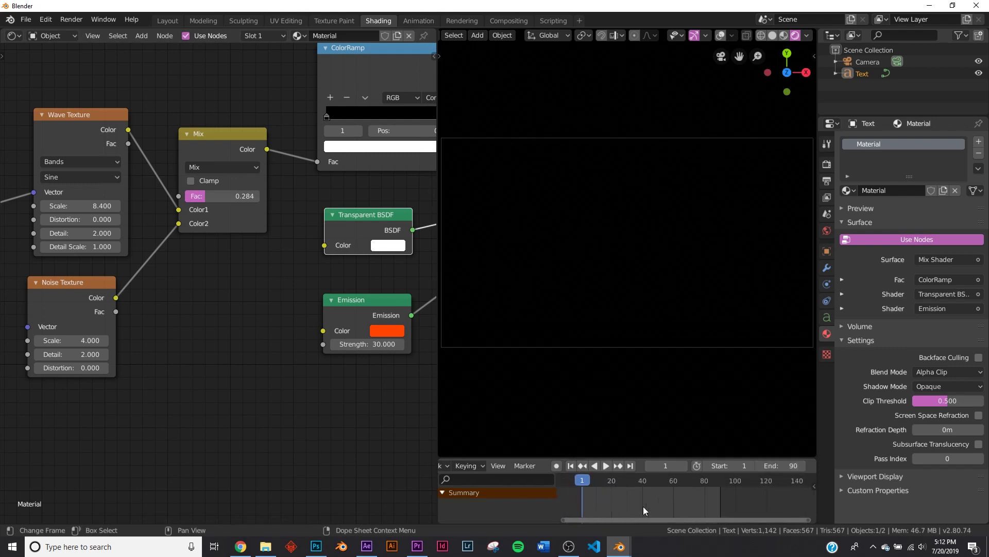
scroll(642, 524, left, 1)
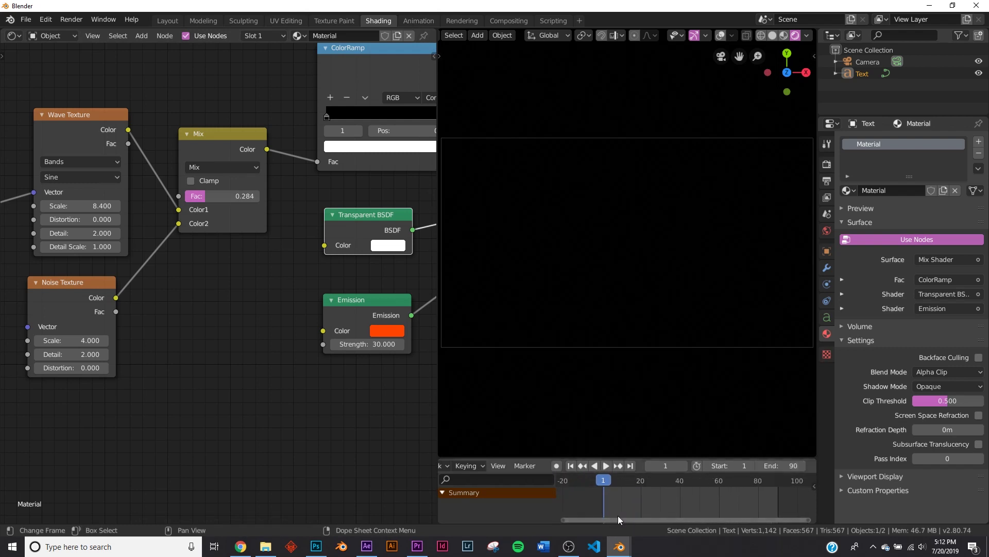
right_click(208, 199)
click(208, 198)
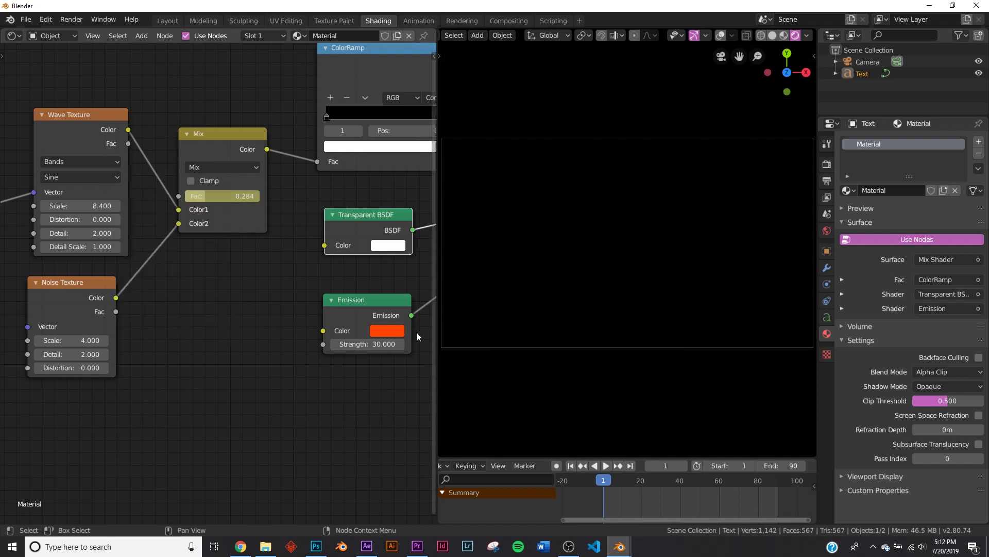
Advance to frame 27, lower the Mix node's factor to 0.129, and keyframe it there
click(607, 465)
click(608, 465)
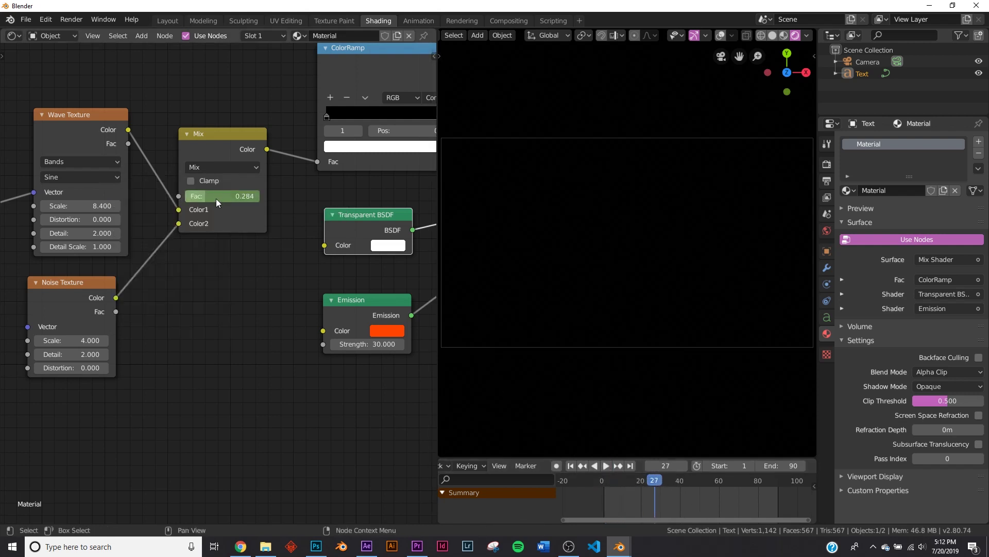
mouse_move(206, 196)
shift+mouse_down()
mouse_move(181, 196)
mouse_move(195, 196)
shift+mouse_up()
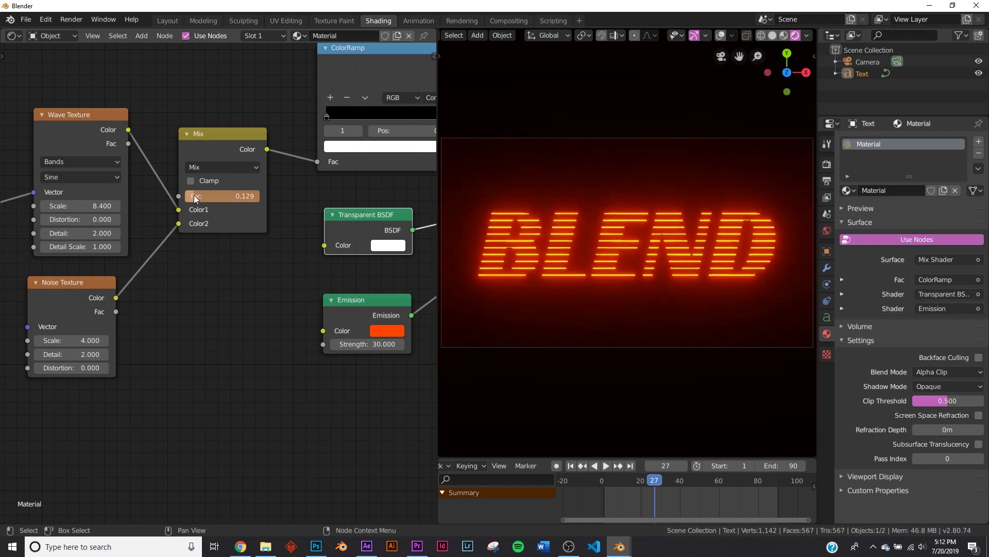
right_click(209, 200)
click(209, 200)
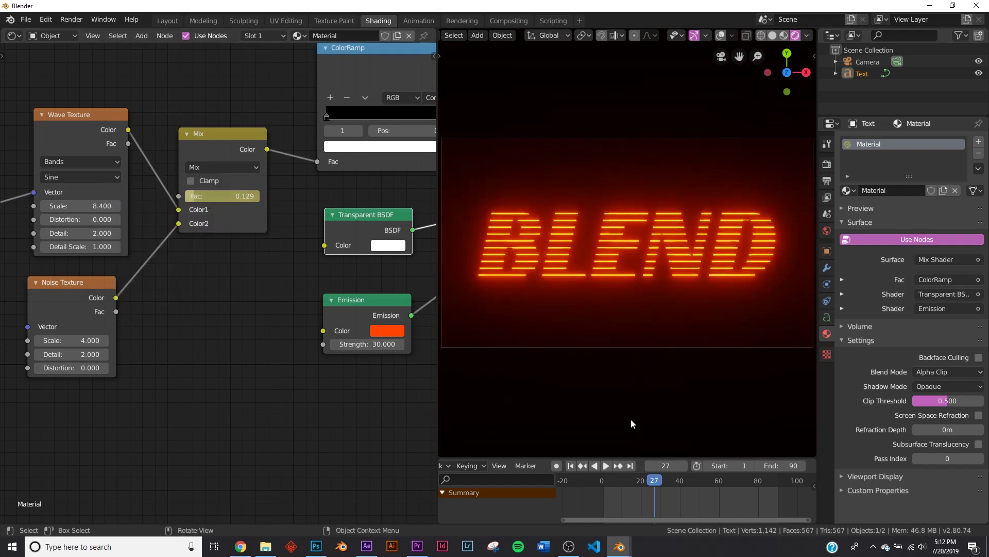
Play the animation from the first frame to review the text reveal
click(584, 467)
click(607, 466)
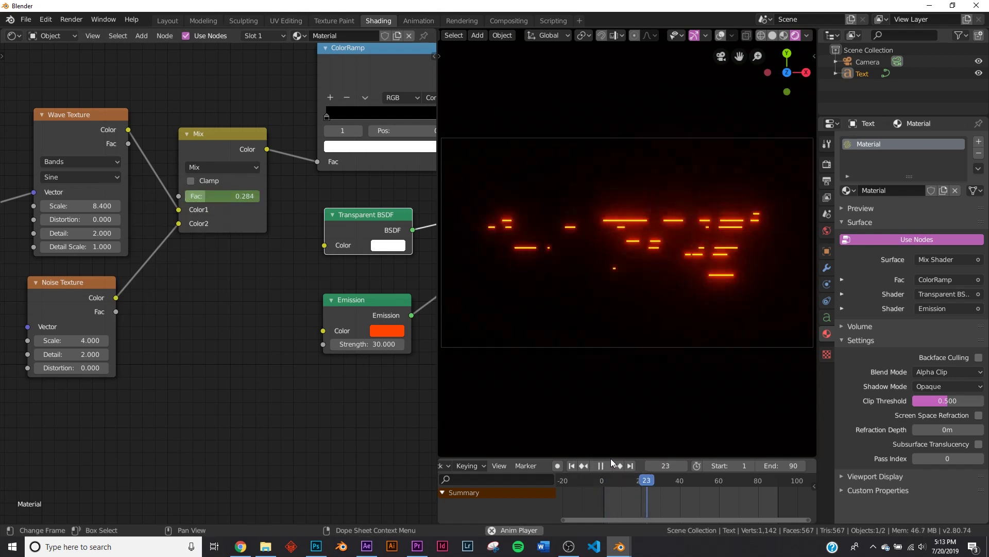
click(607, 466)
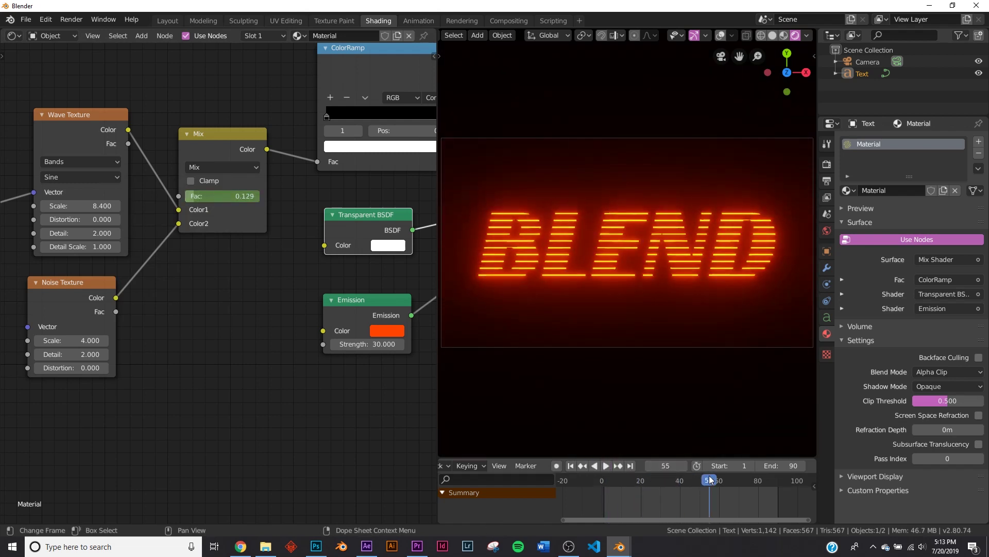
click(571, 466)
click(606, 466)
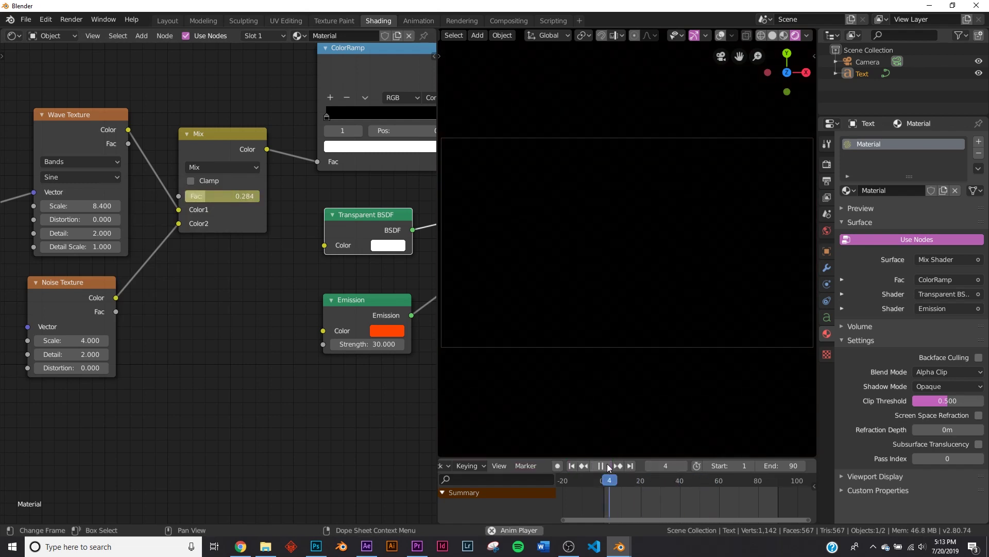
click(607, 463)
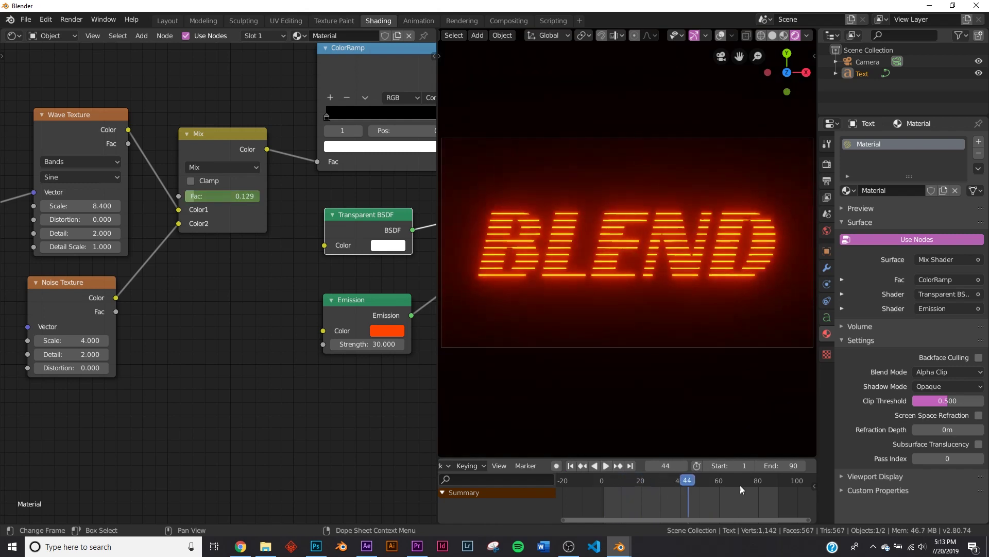
Insert a second keyframe for the Mix factor of 0.129 at frame 49 to hold the revealed text
drag(692, 481, 696, 481)
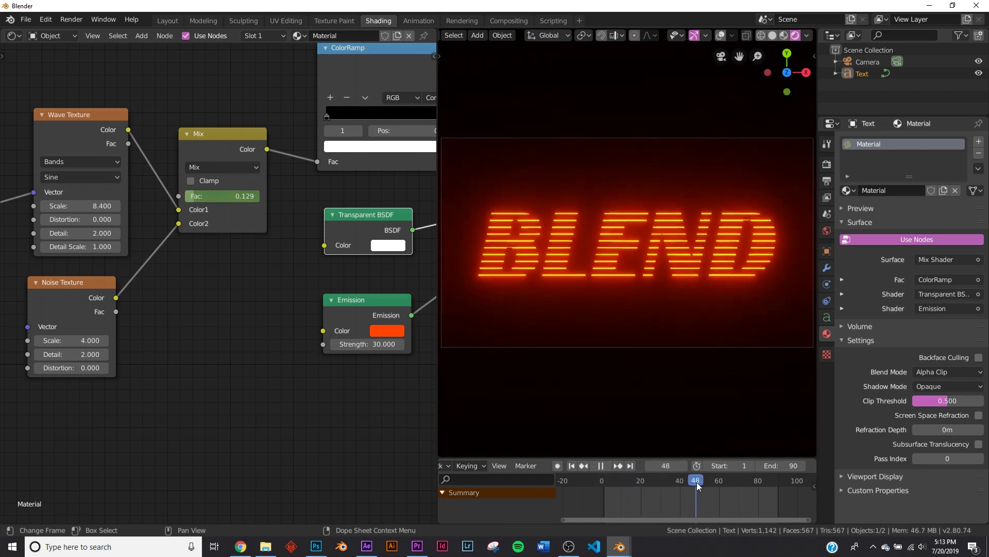
right_click(221, 199)
click(222, 199)
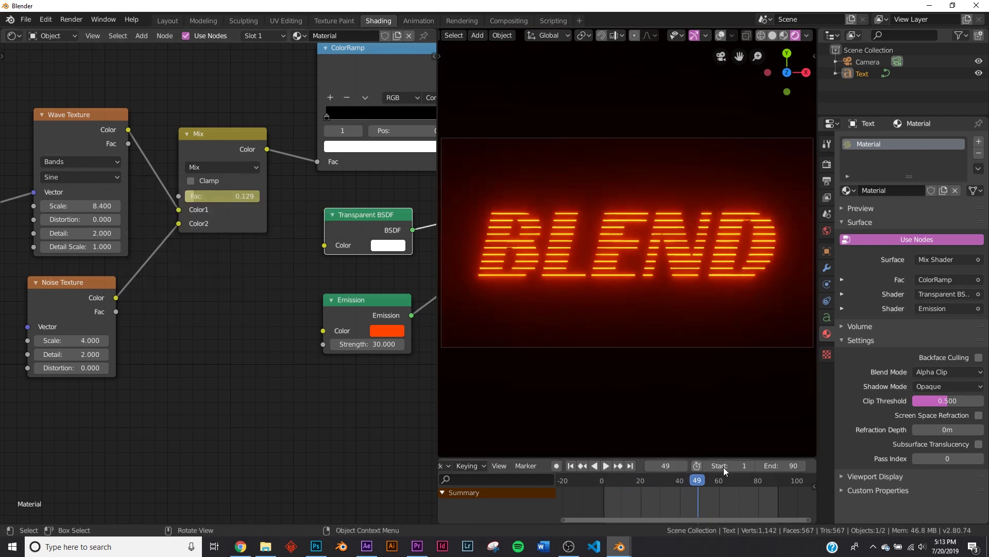
Advance to frame 76, raise the Mix factor to 0.287, and keyframe it to make the text disappear
click(605, 467)
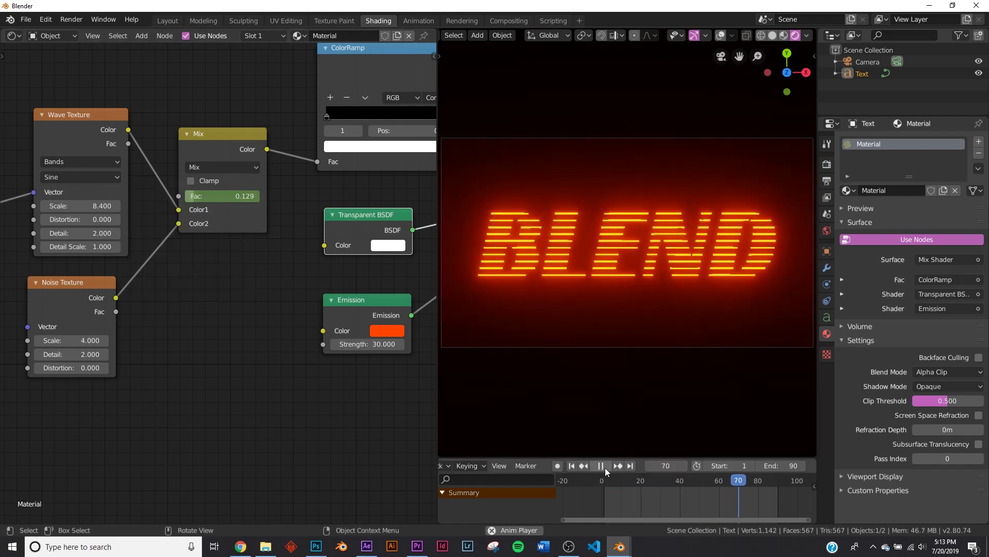
click(605, 467)
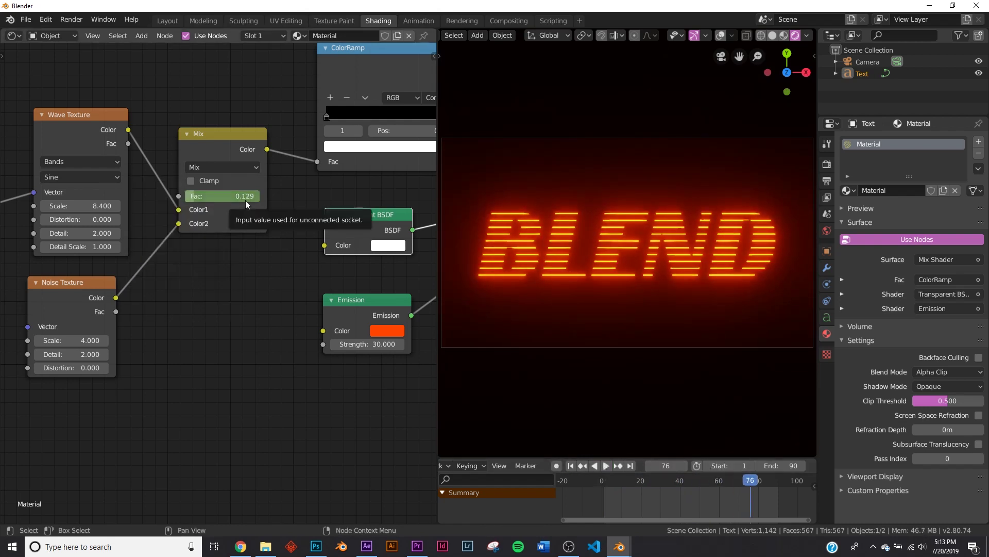
drag(227, 196, 282, 196)
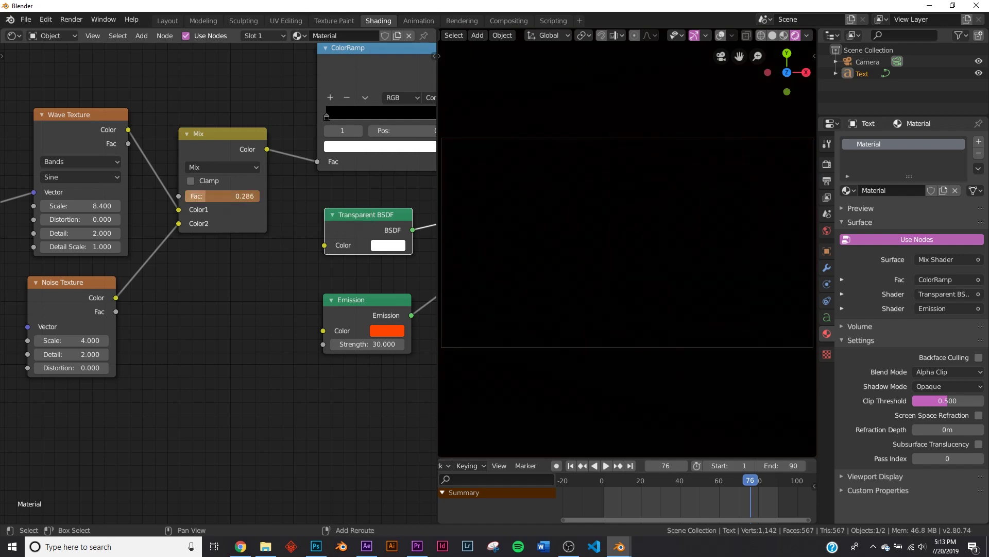
right_click(206, 196)
click(206, 196)
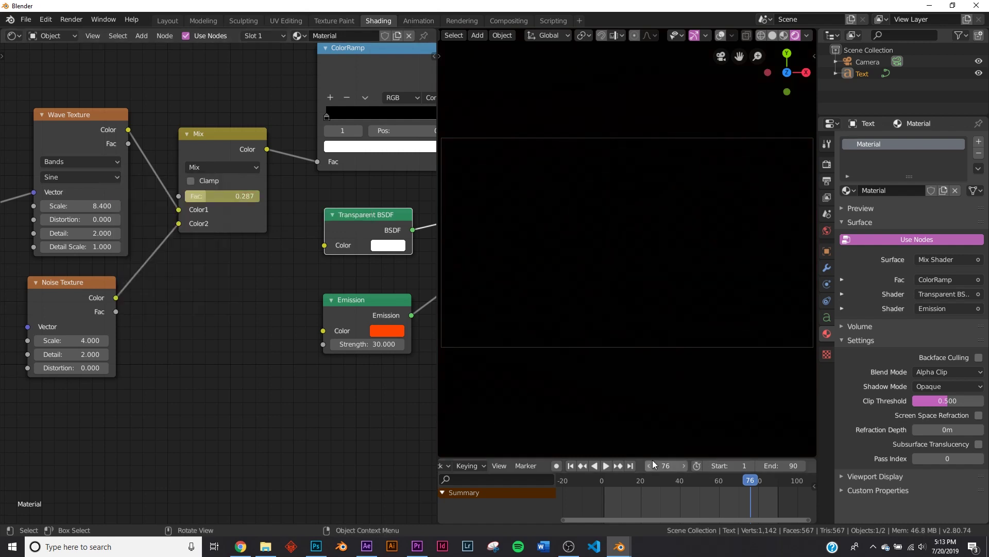
Play the animation from frame 1 in the Layout workspace with the viewport overlays hidden
click(570, 466)
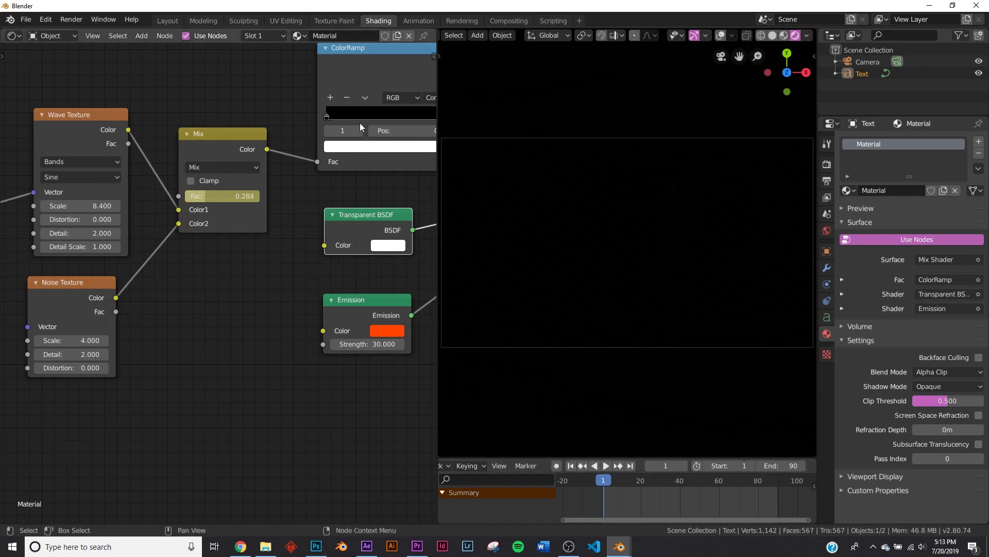
click(161, 21)
key(h)
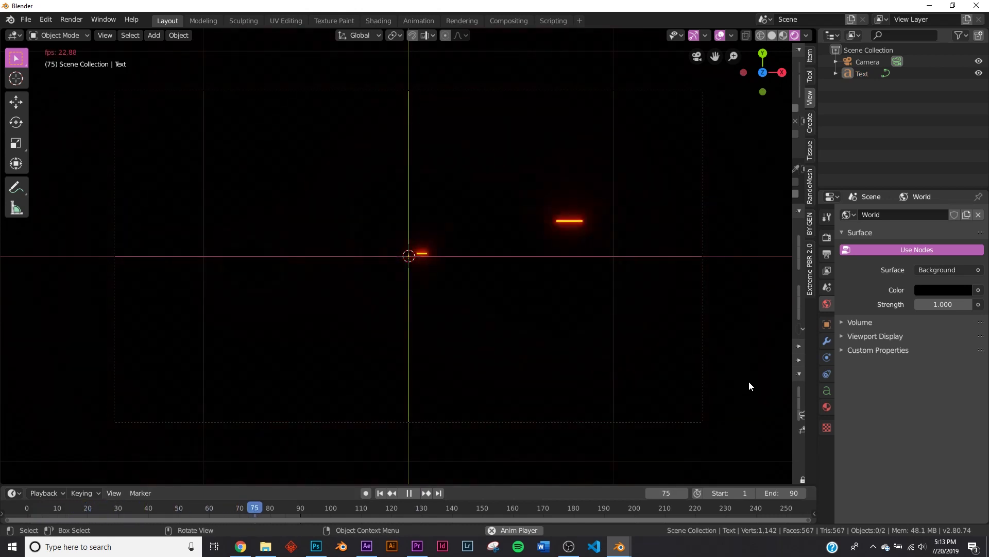
click(718, 36)
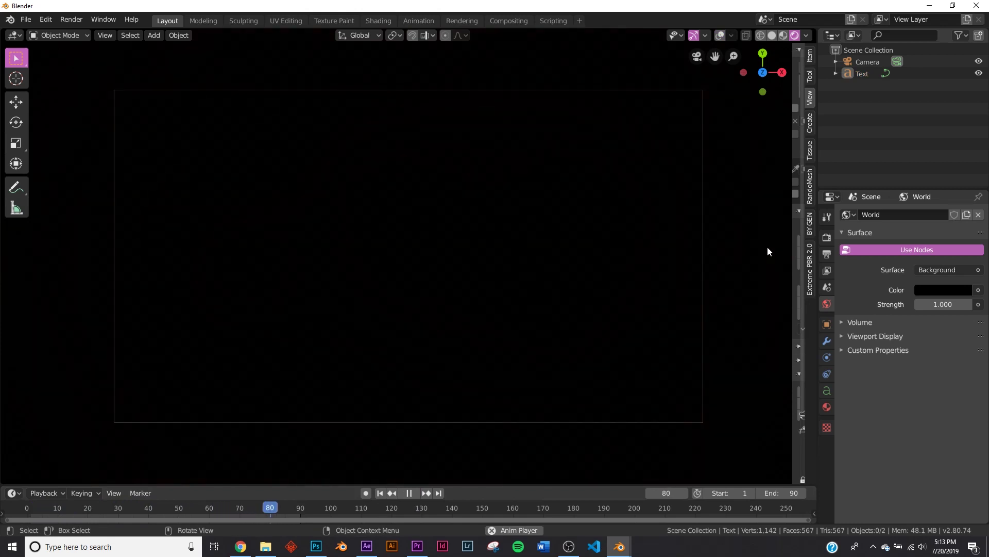
key(space)
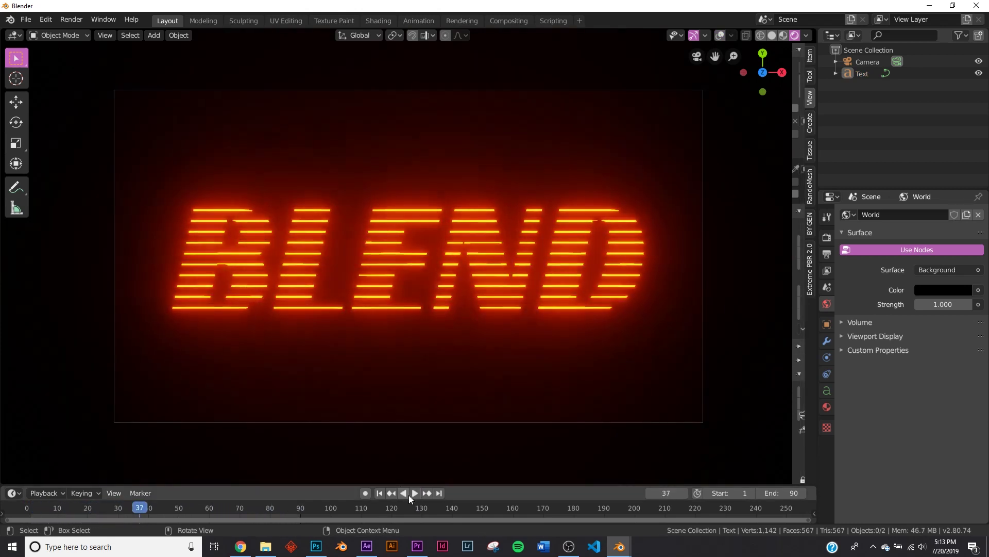
Change the render output's file format to FFmpeg video
click(828, 237)
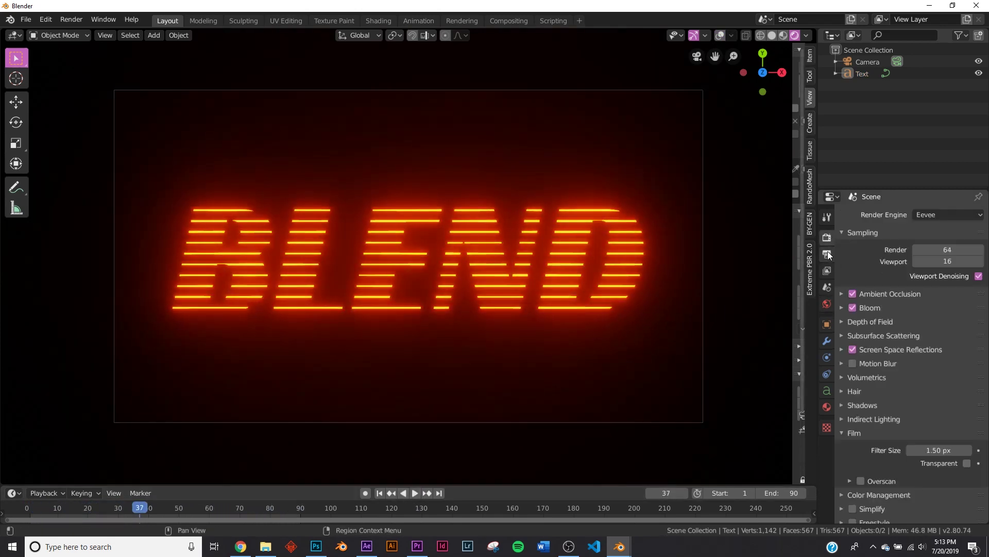
click(827, 253)
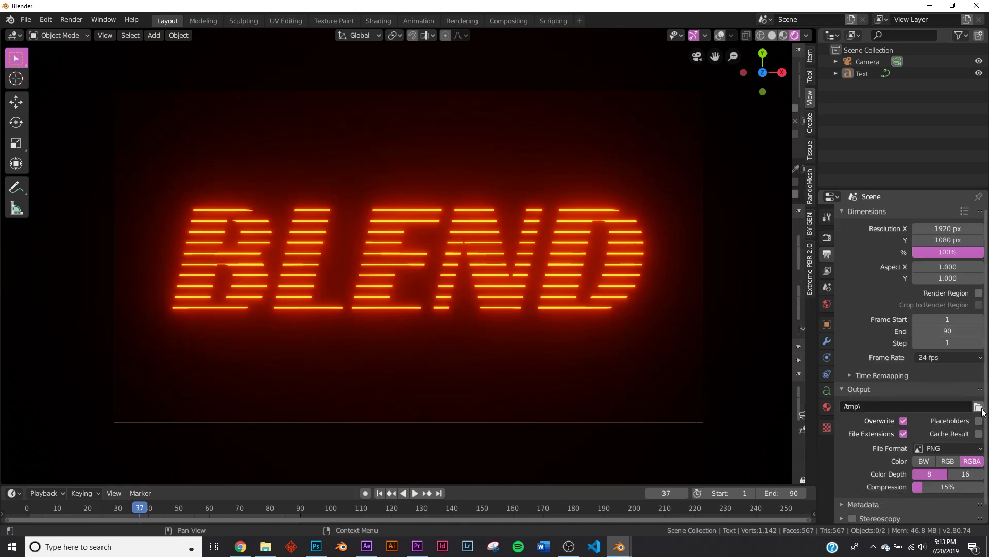
click(973, 448)
click(949, 449)
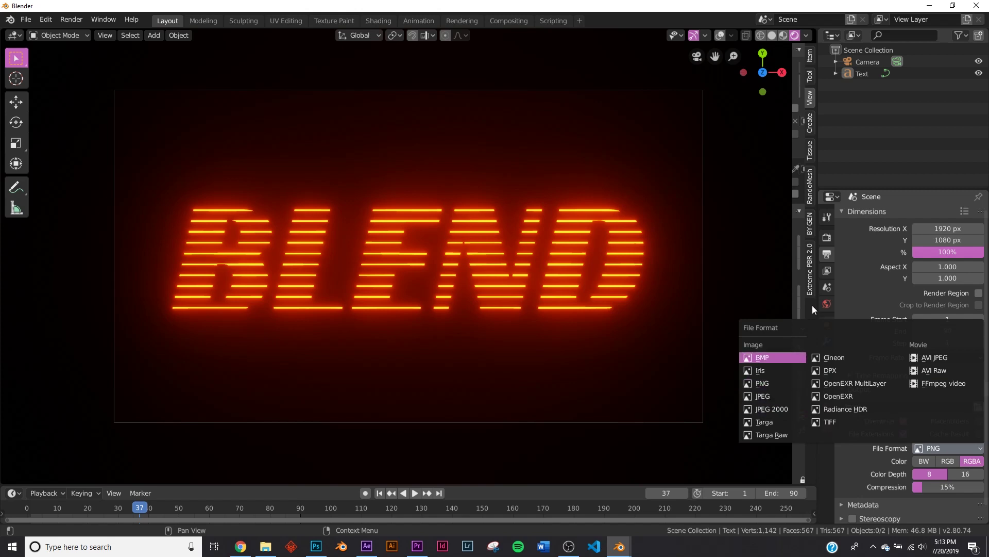
click(964, 447)
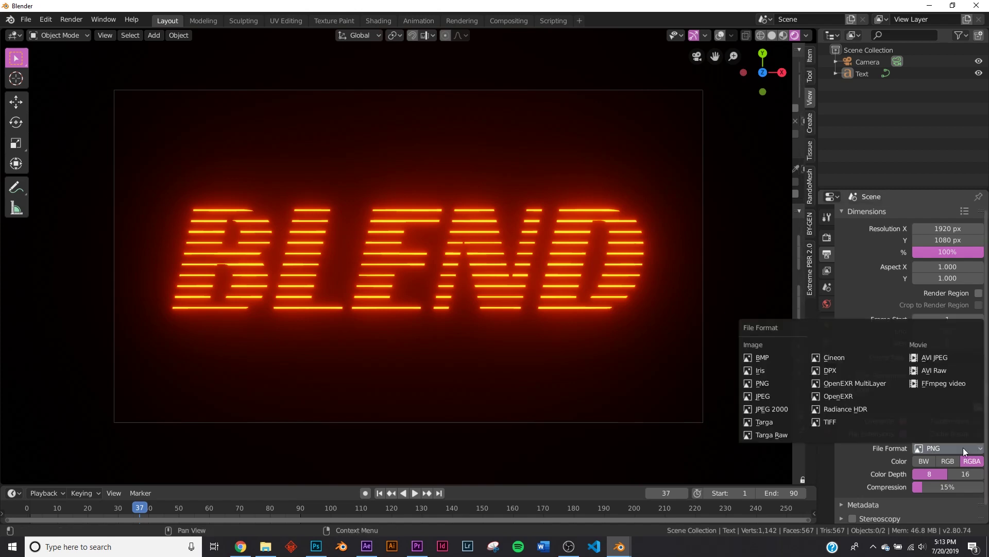
click(952, 384)
Set the video encoding container to MPEG-4 and the output quality to High quality
click(871, 475)
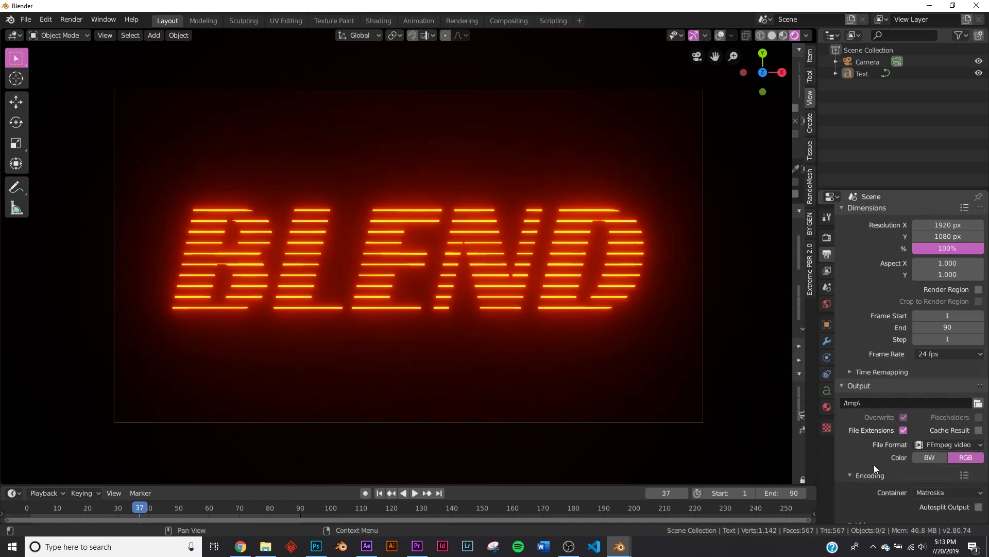
scroll(874, 464, down, 5)
click(945, 390)
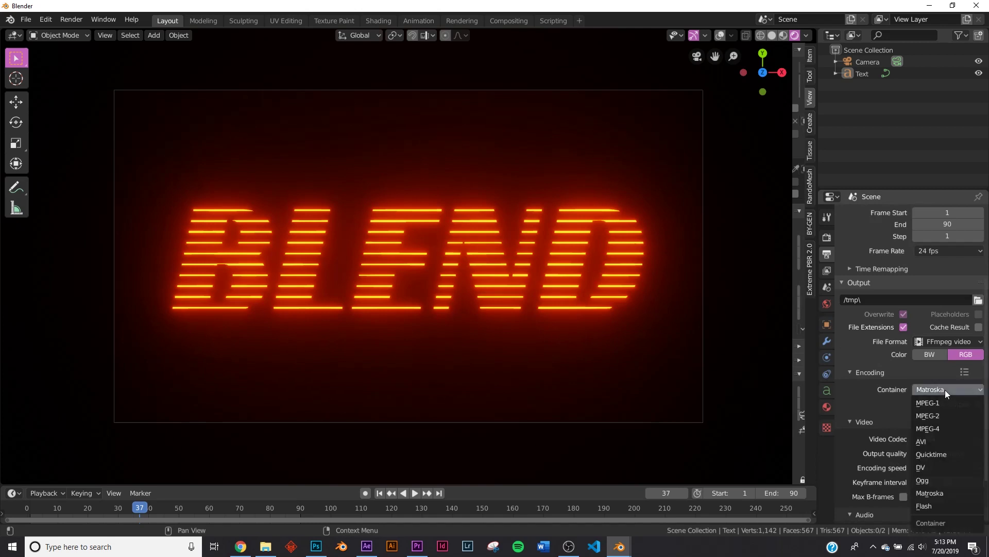
click(948, 424)
click(941, 456)
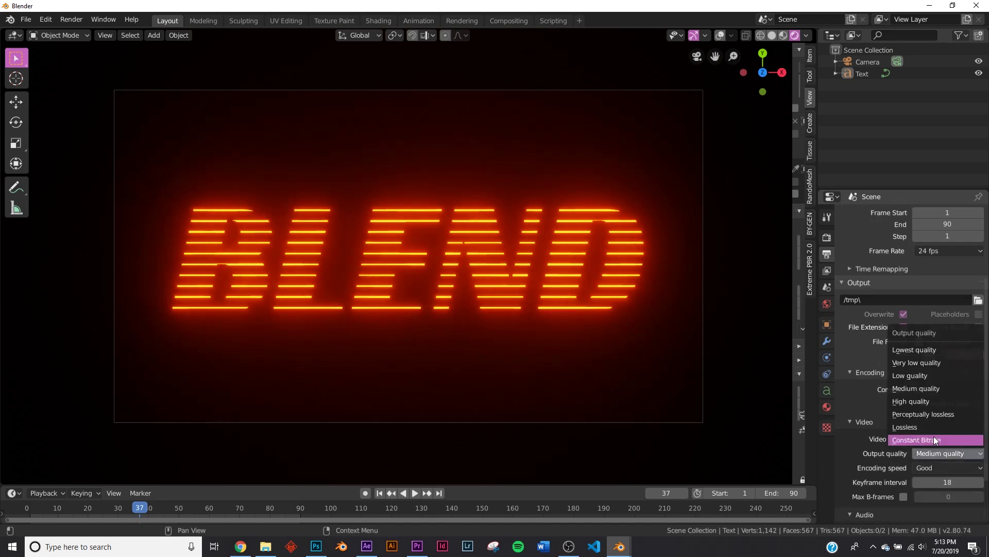
click(924, 402)
Render the animation
click(71, 20)
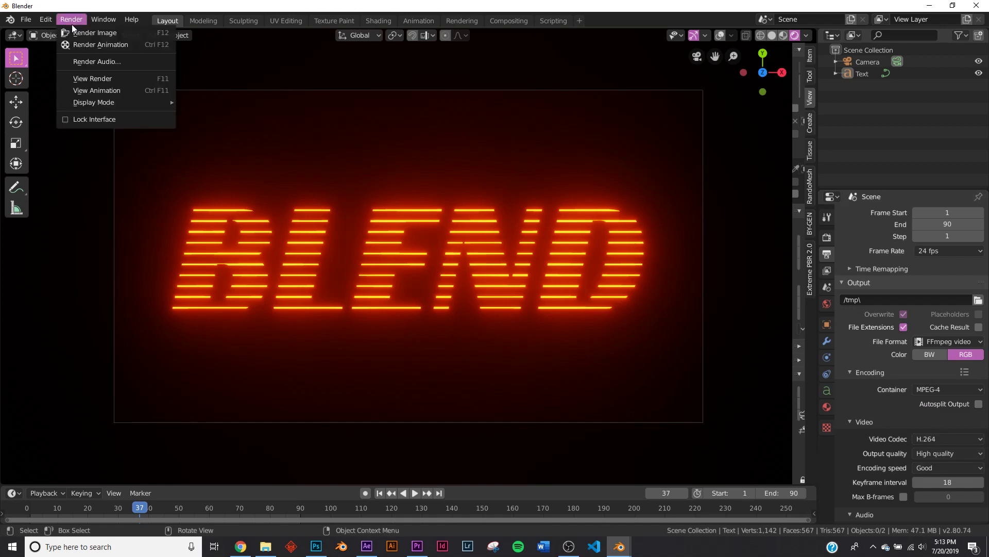
click(84, 45)
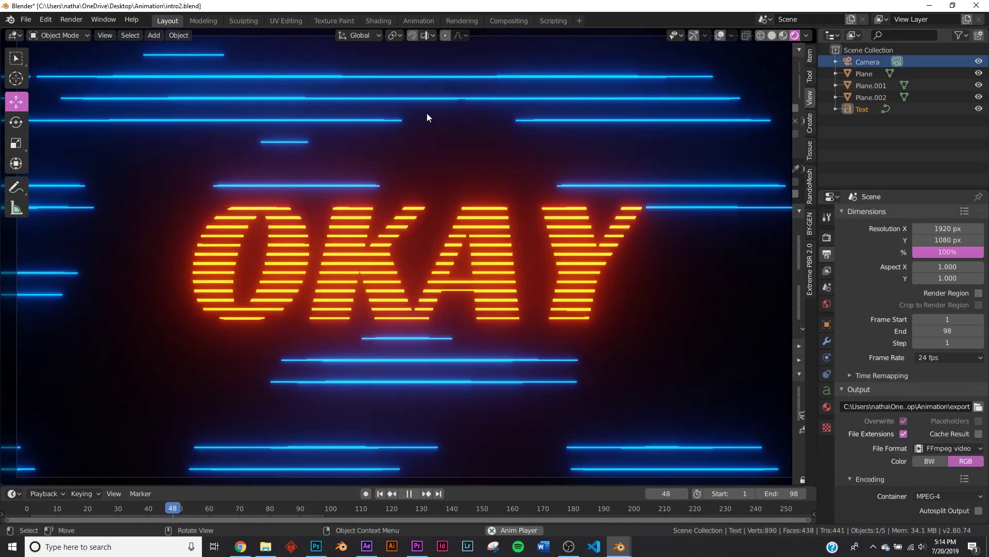